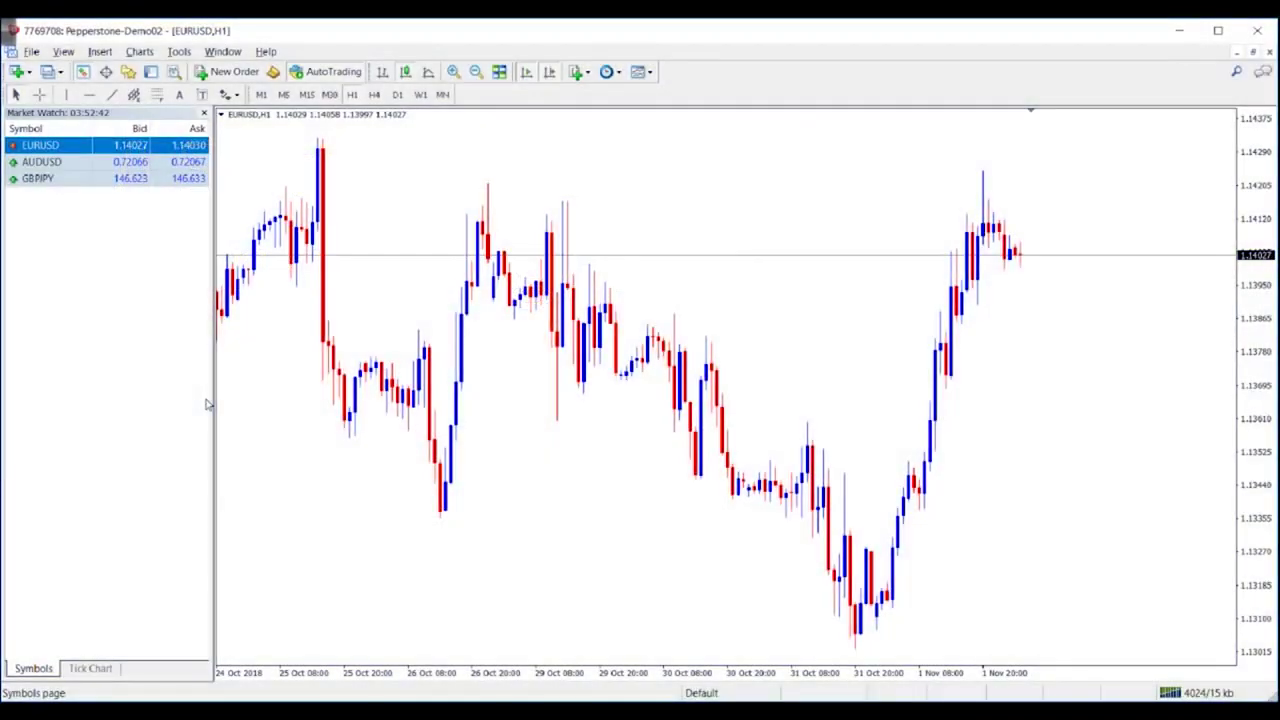
# Step: Show all symbols in Market Watch, adding GBPUSD, XAUUSD, GER30, US500 and AUDCAD
pyautogui.rightClick(163, 357)
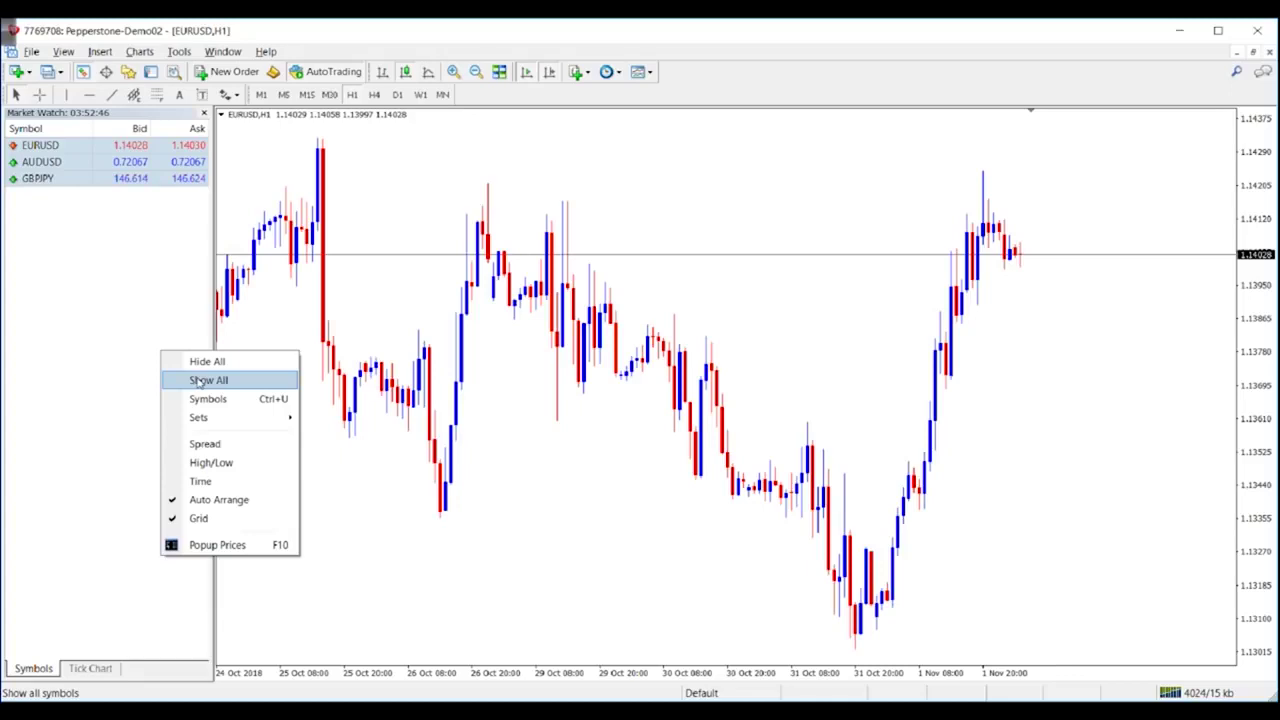
pyautogui.click(197, 381)
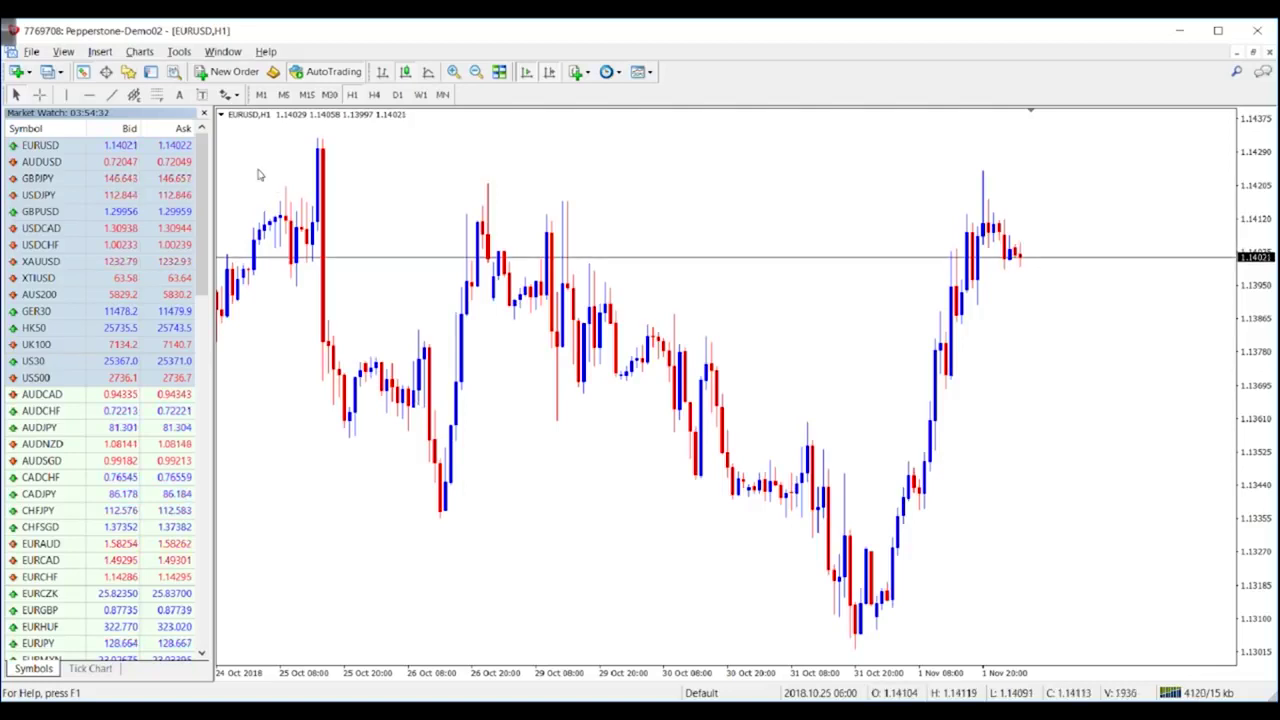
# Step: Open the Navigator panel via View and scroll its list to the indicators
pyautogui.click(65, 55)
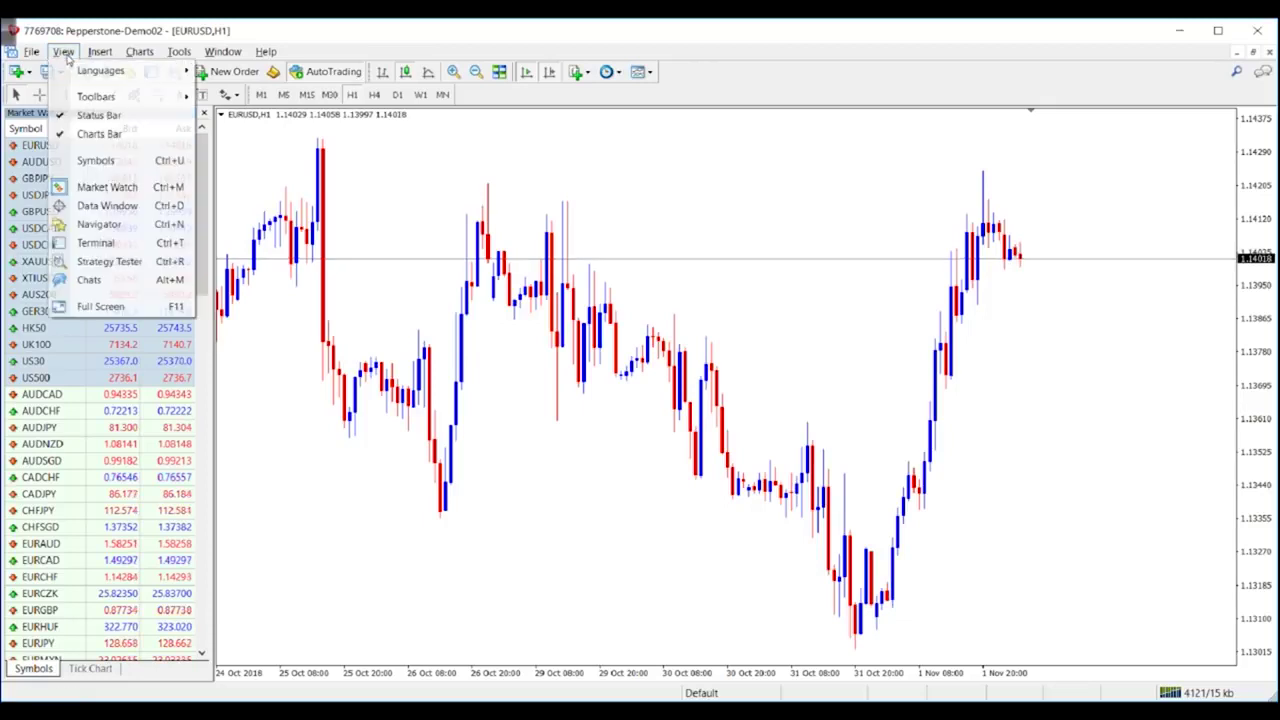
pyautogui.click(97, 224)
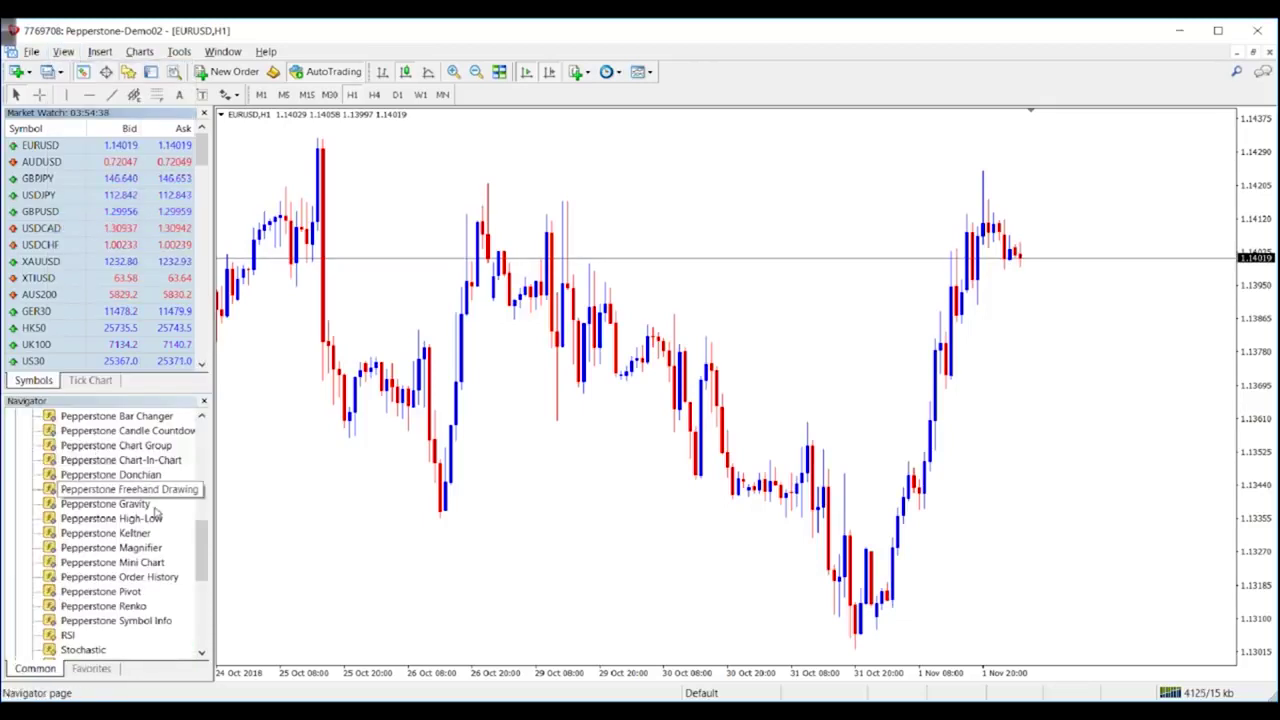
pyautogui.moveTo(202, 547); pyautogui.dragTo(203, 497)
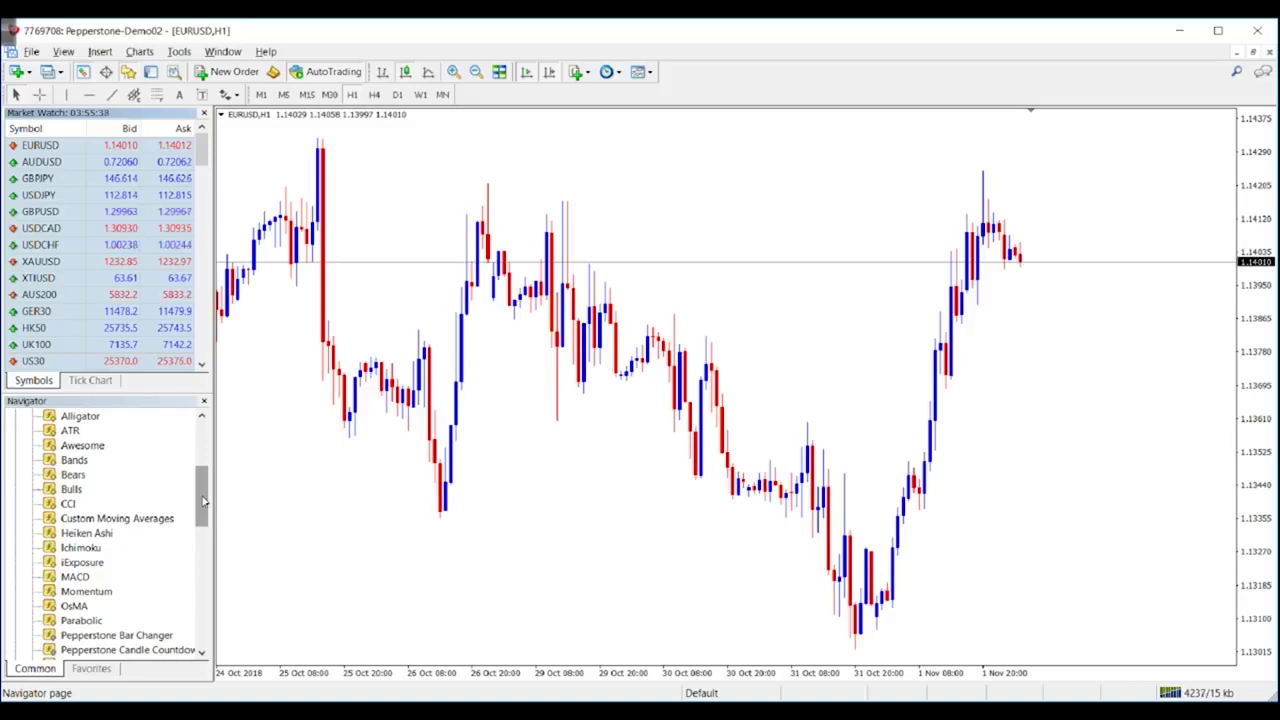
# Step: Attach the Pepperstone Candle Countdown indicator to the EURUSD H1 chart with default settings
pyautogui.moveTo(203, 500); pyautogui.dragTo(203, 515)
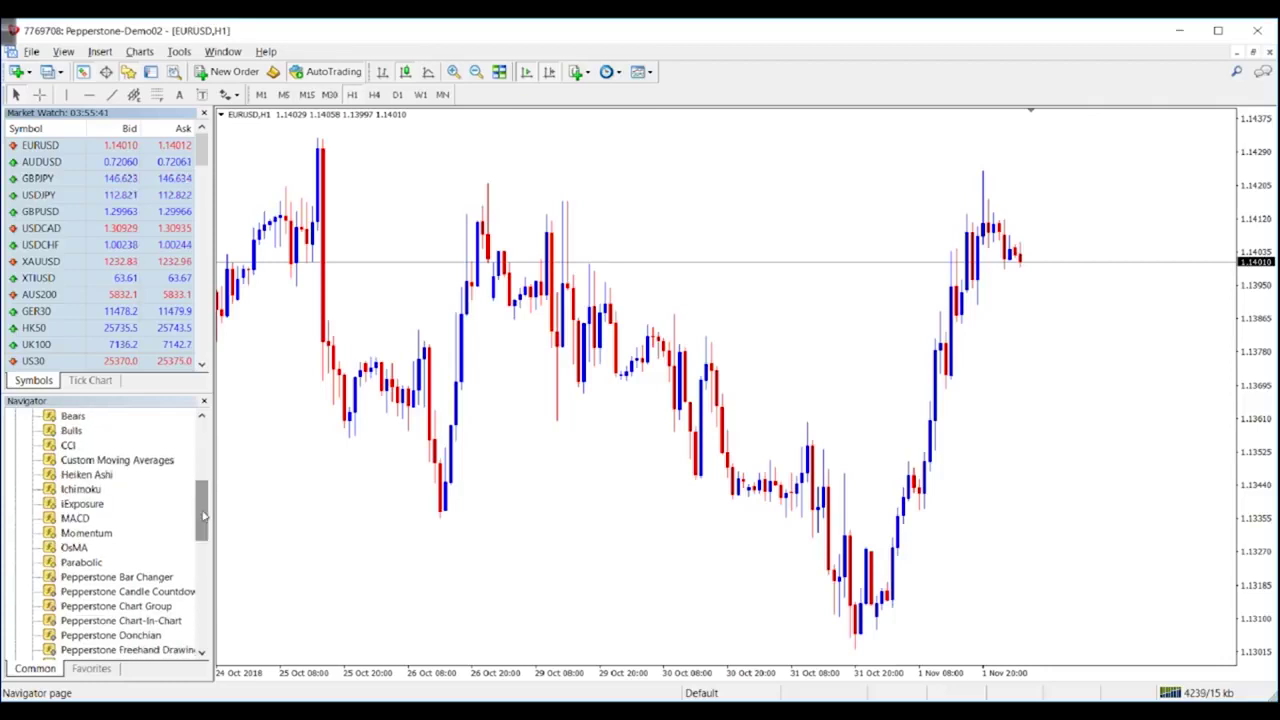
pyautogui.click(135, 592)
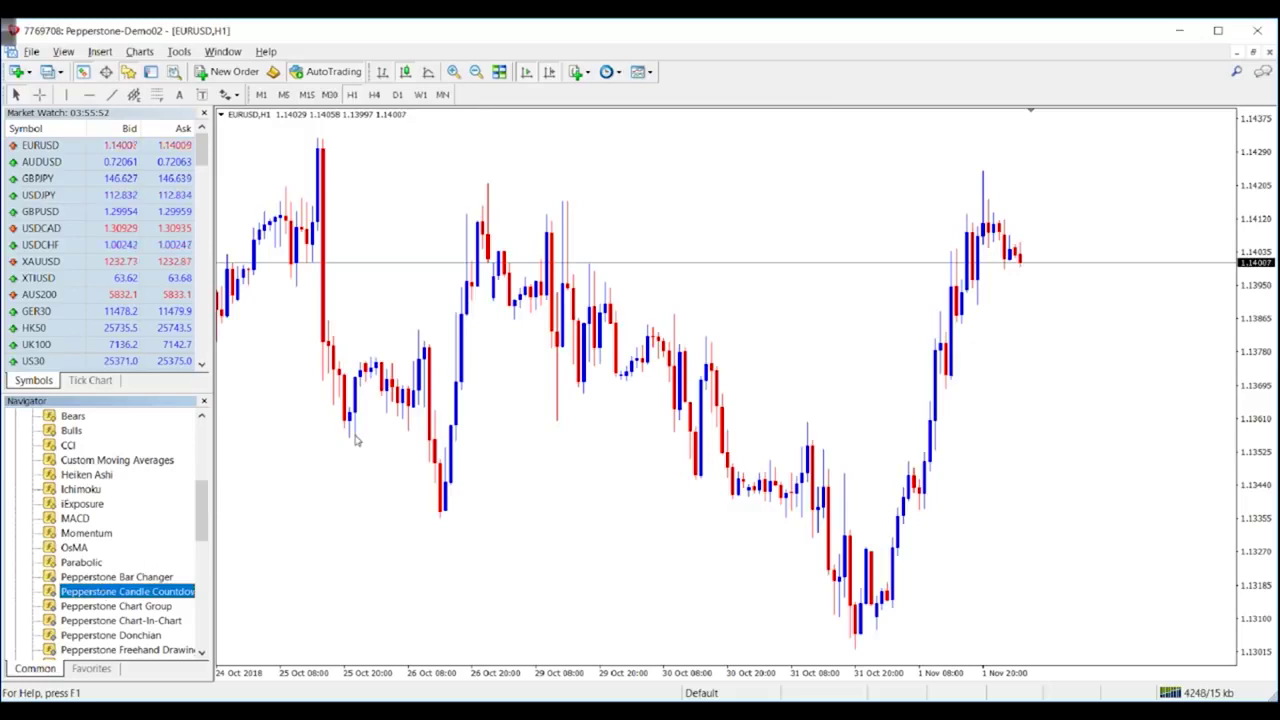
pyautogui.moveTo(355, 440); pyautogui.dragTo(358, 440)
pyautogui.click(668, 418)
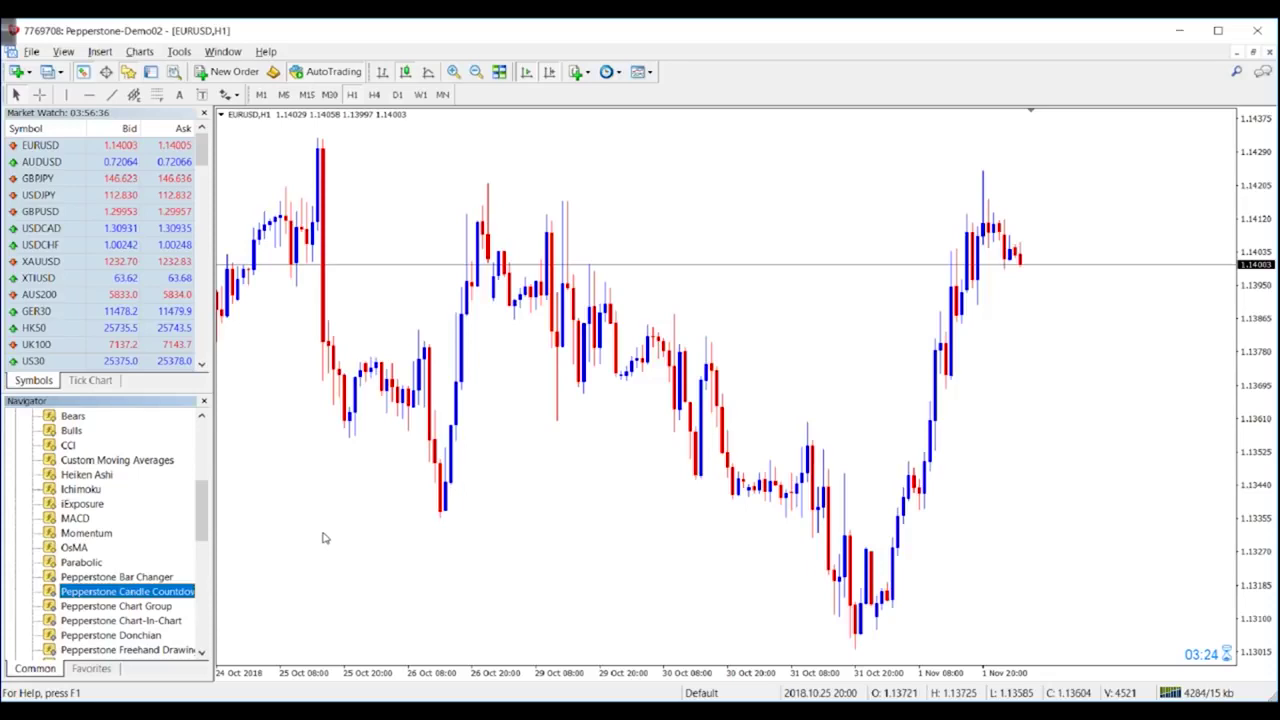
# Step: Attach the Pepperstone - Mini Terminal expert advisor to the EURUSD H1 chart
pyautogui.scroll(5, 205, 516)
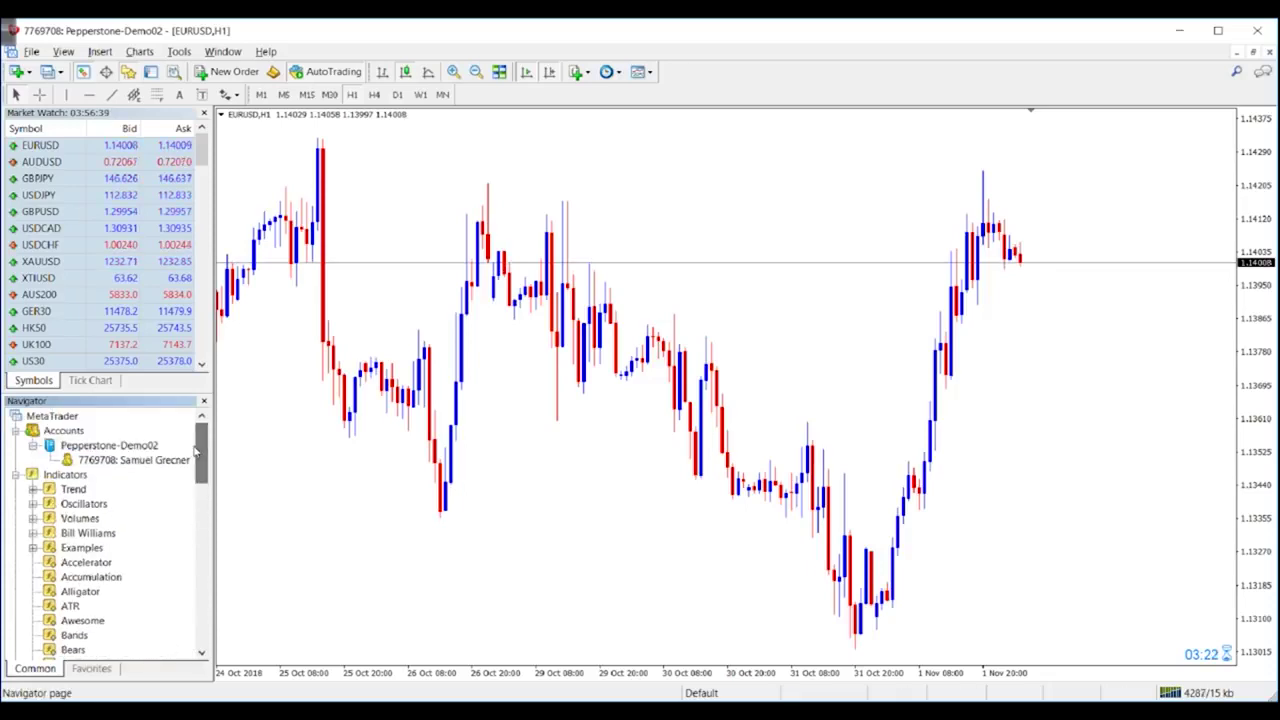
pyautogui.doubleClick(76, 476)
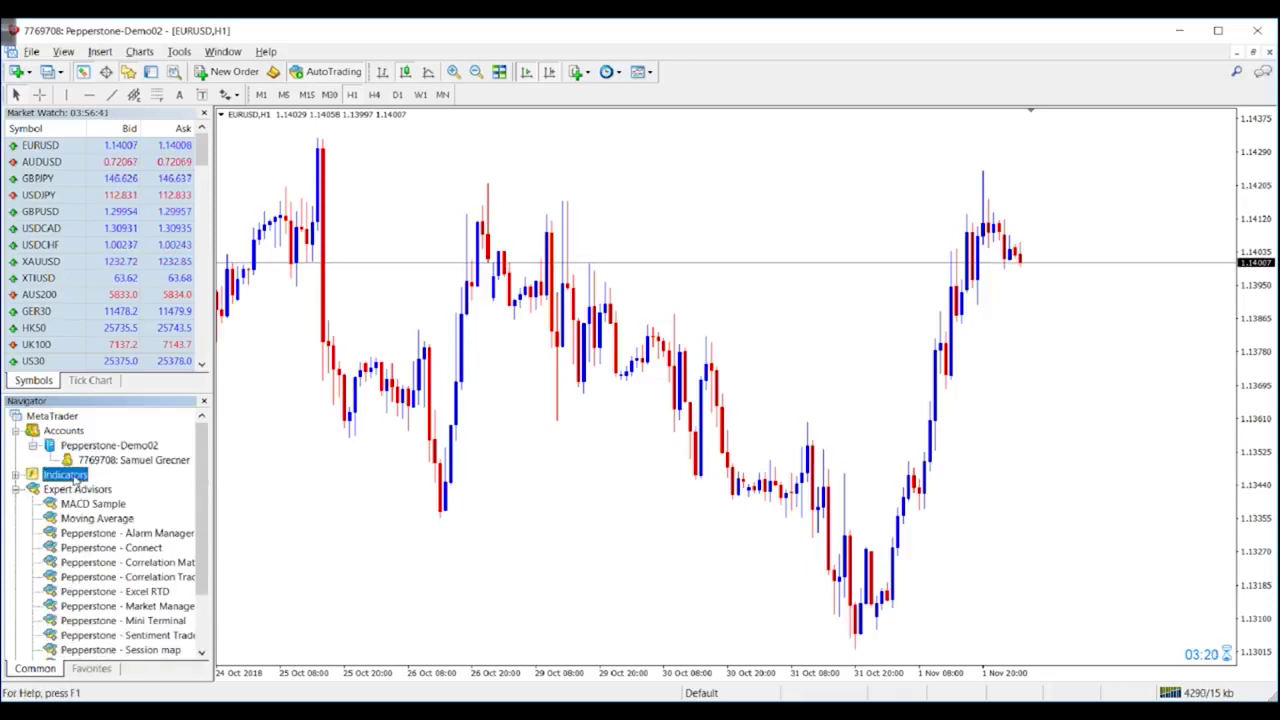
pyautogui.click(131, 621)
pyautogui.moveTo(131, 621); pyautogui.dragTo(410, 292)
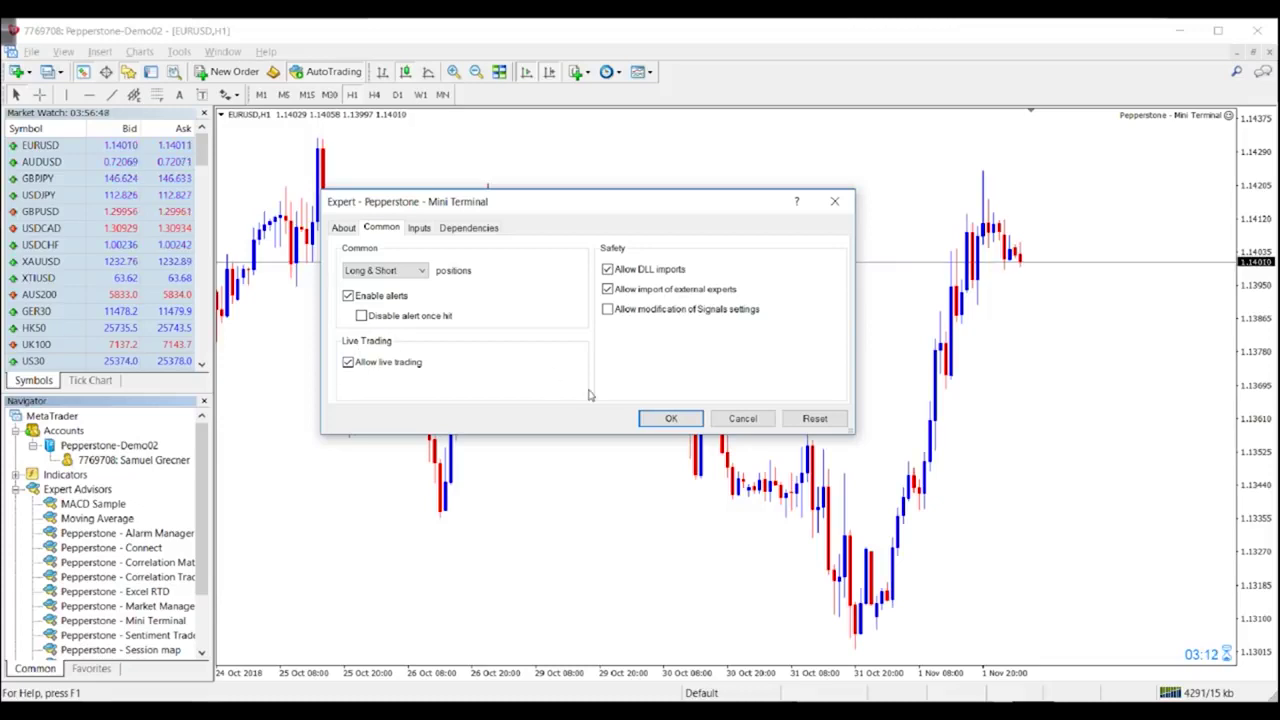
pyautogui.click(671, 420)
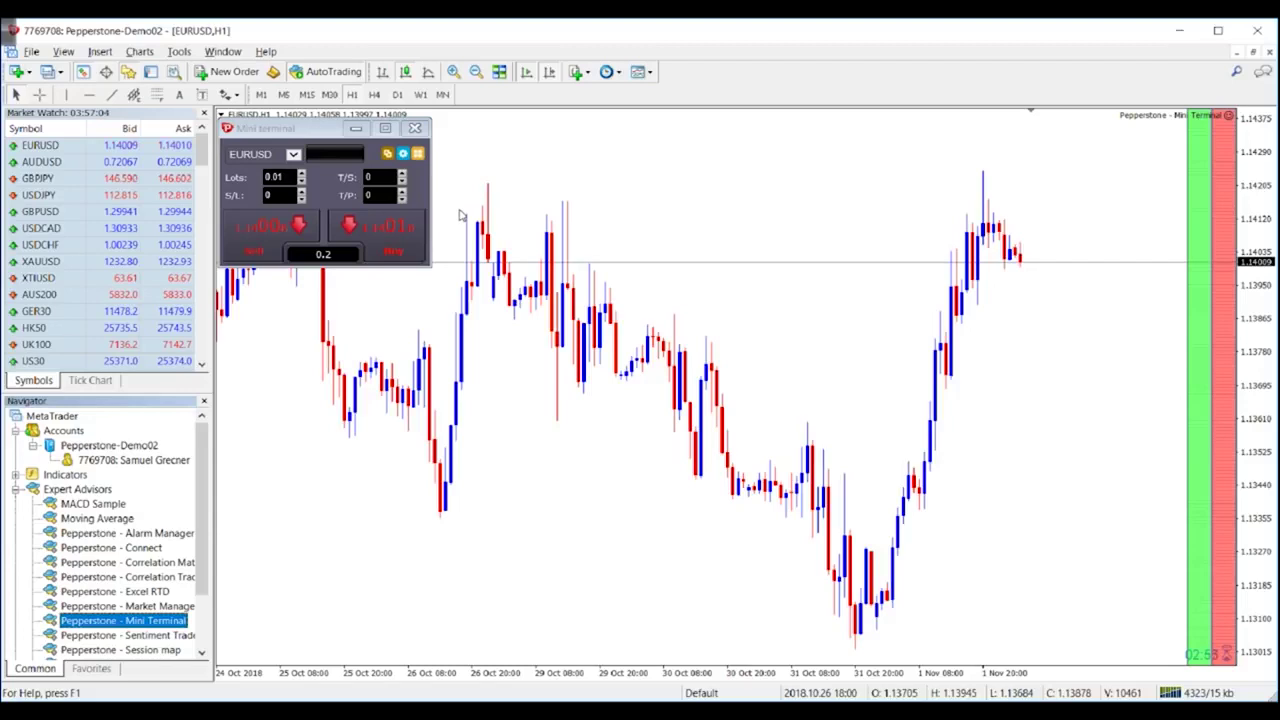
# Step: Define a Buy order with AUD 10 fixed cash stop-loss and AUD 20 fixed cash take-profit
pyautogui.click(418, 154)
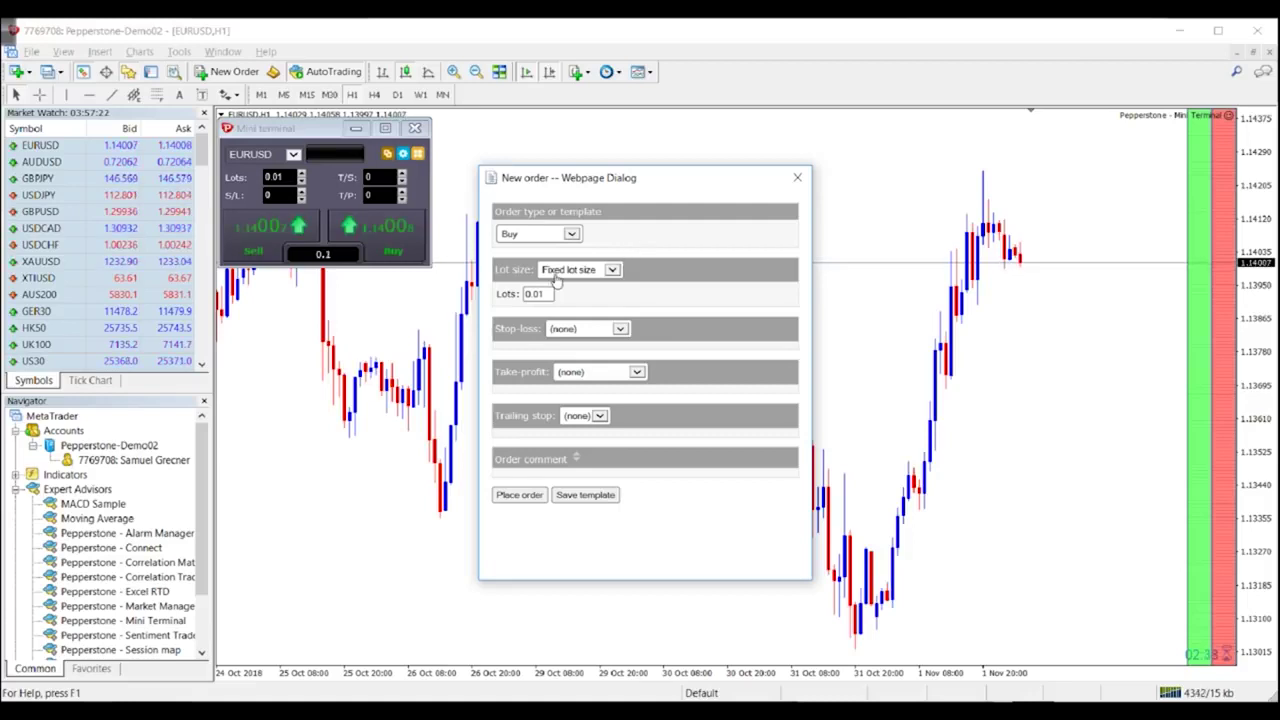
pyautogui.click(621, 329)
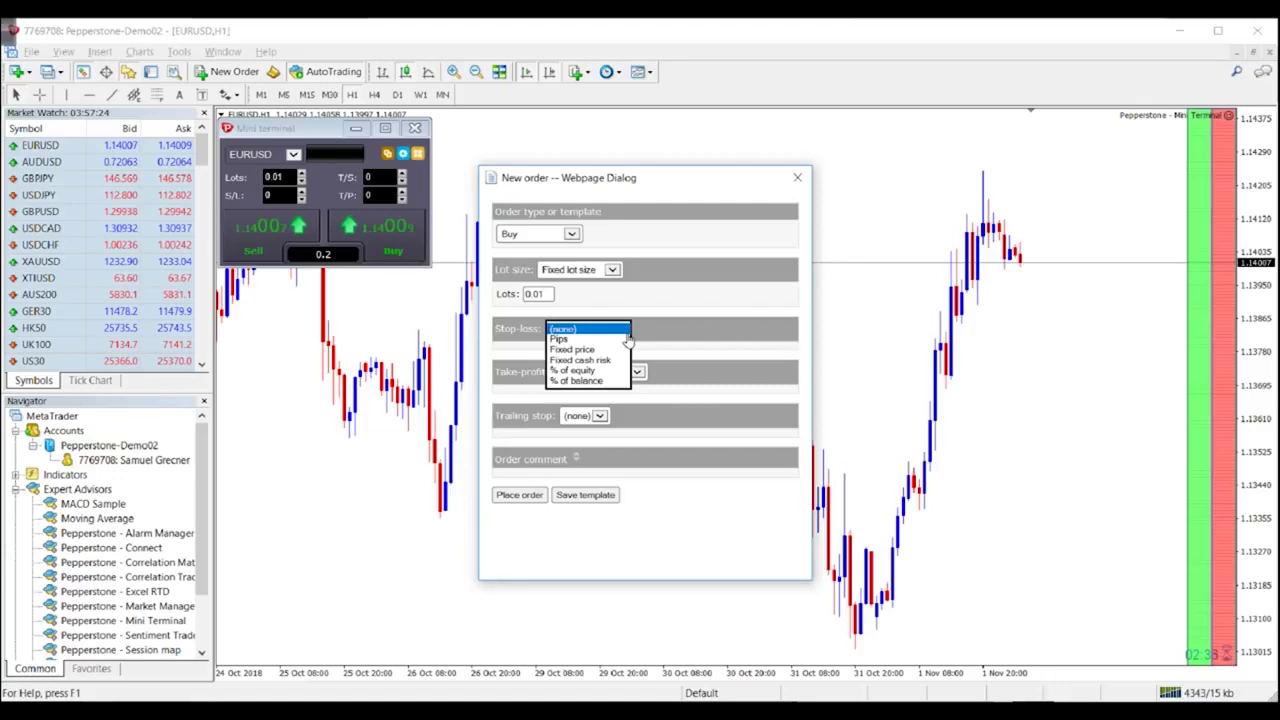
pyautogui.click(611, 369)
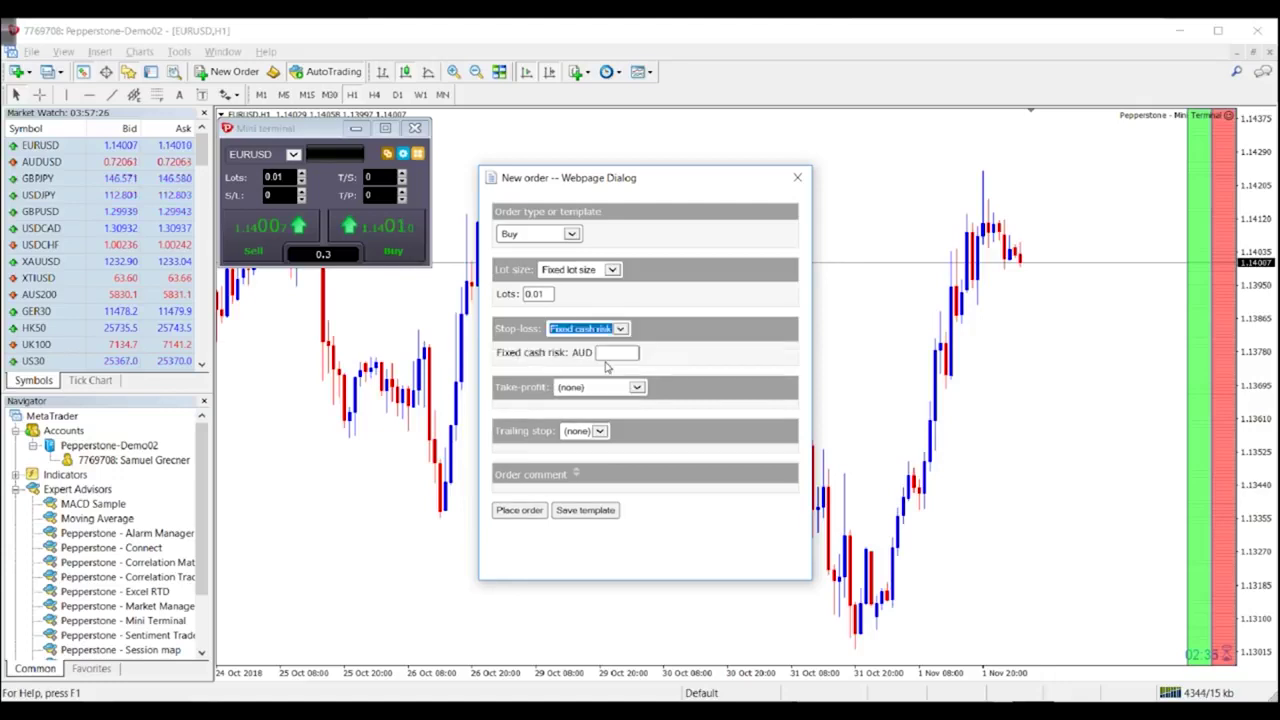
pyautogui.click(616, 367)
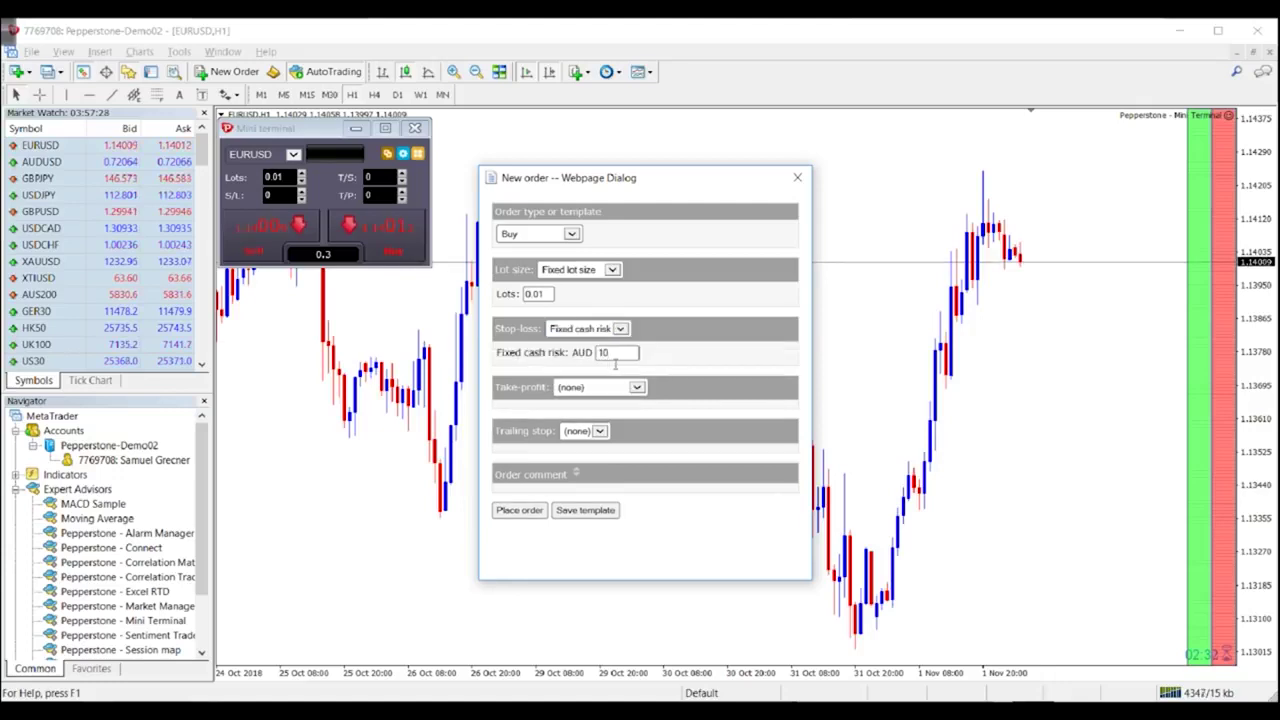
pyautogui.click(637, 387)
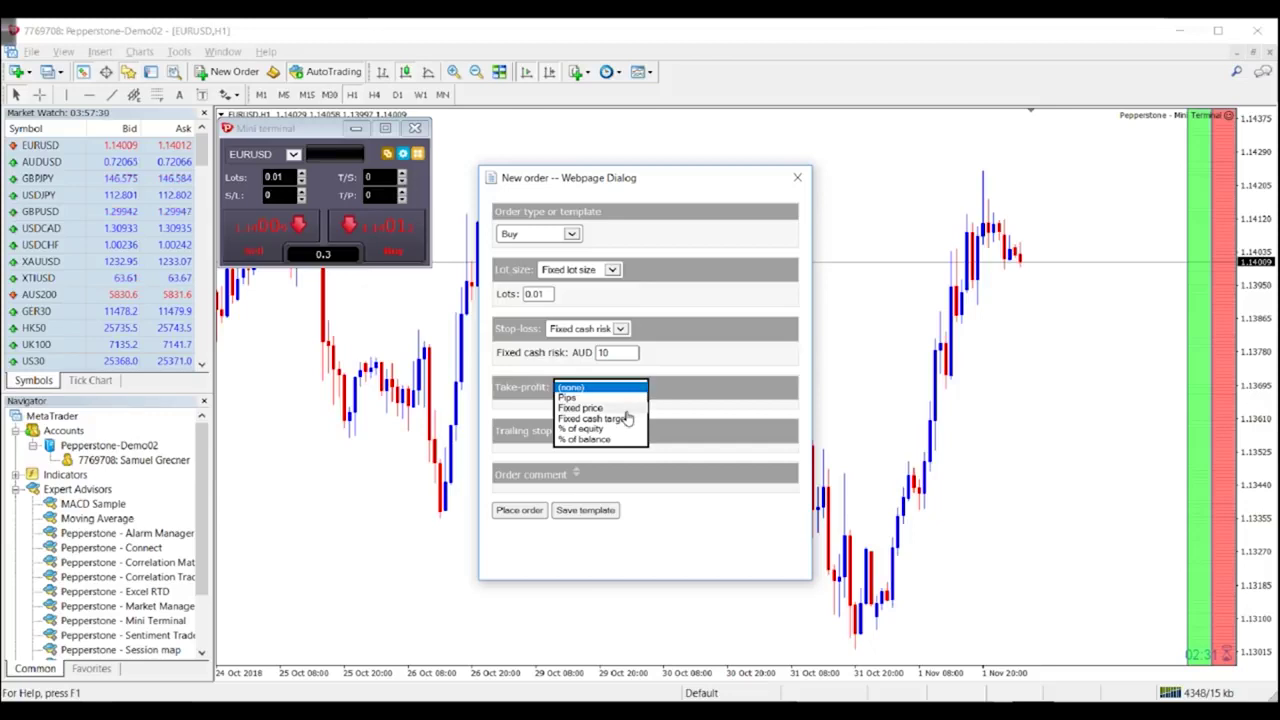
pyautogui.click(627, 418)
pyautogui.click(631, 418)
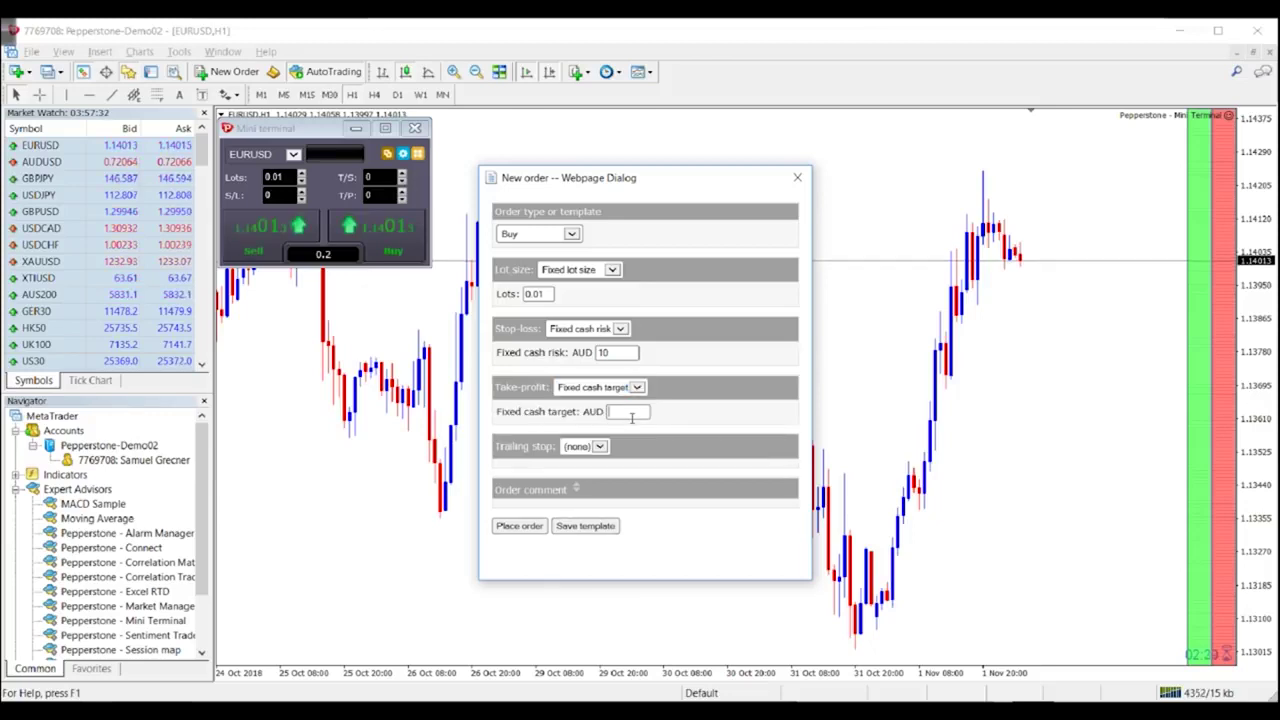
pyautogui.write('20')
# Step: Save the order definition as template 'test', overwriting the existing one
pyautogui.click(585, 526)
pyautogui.click(577, 548)
pyautogui.write('te')
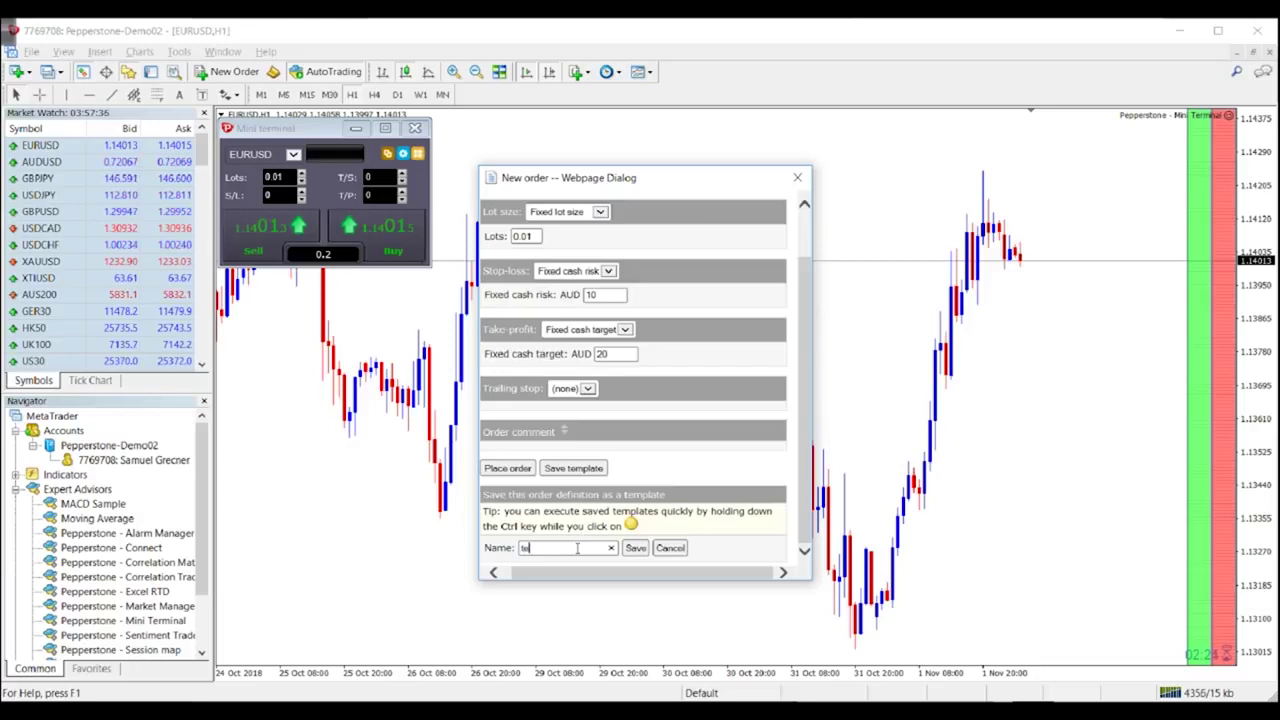
pyautogui.write('st')
pyautogui.click(635, 548)
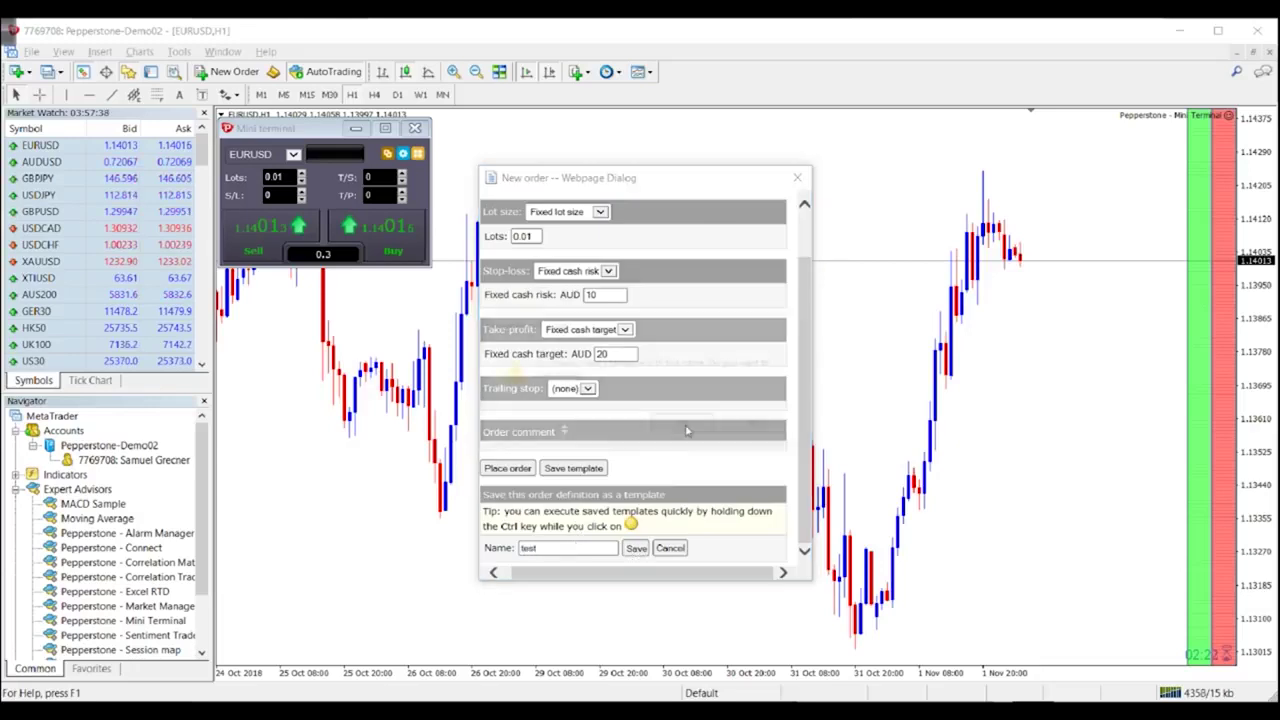
pyautogui.click(685, 427)
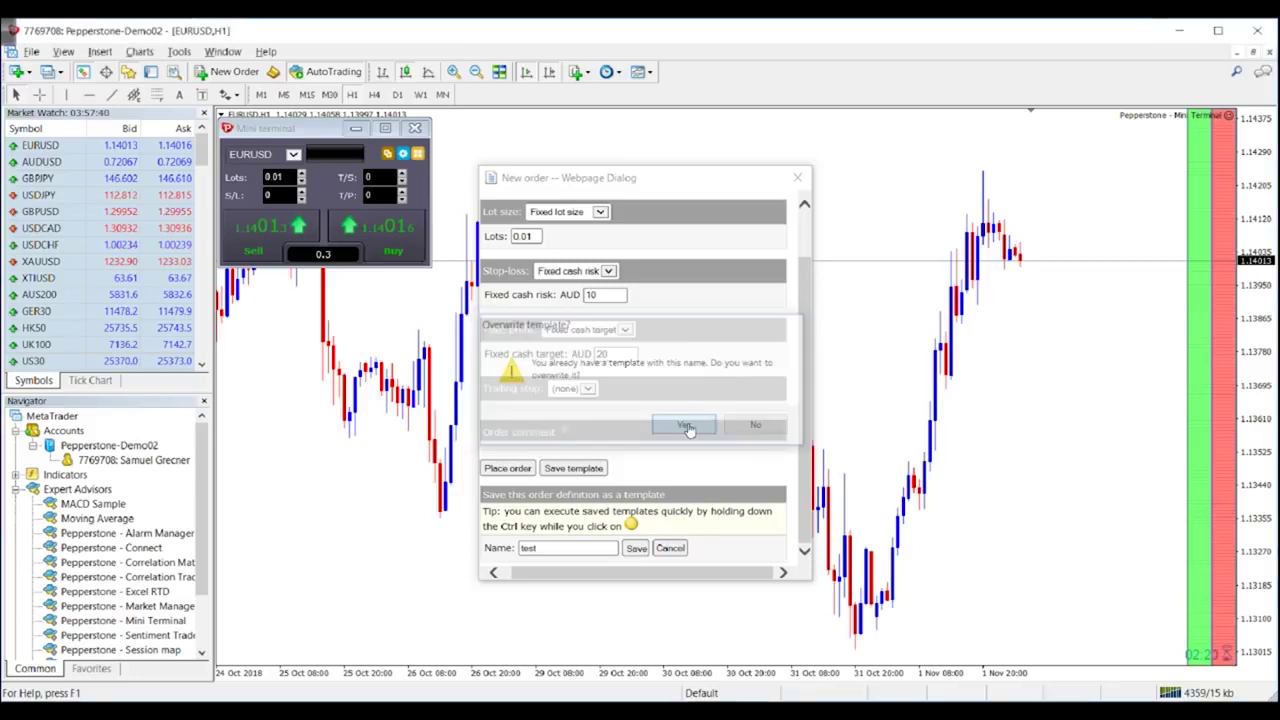
pyautogui.click(686, 426)
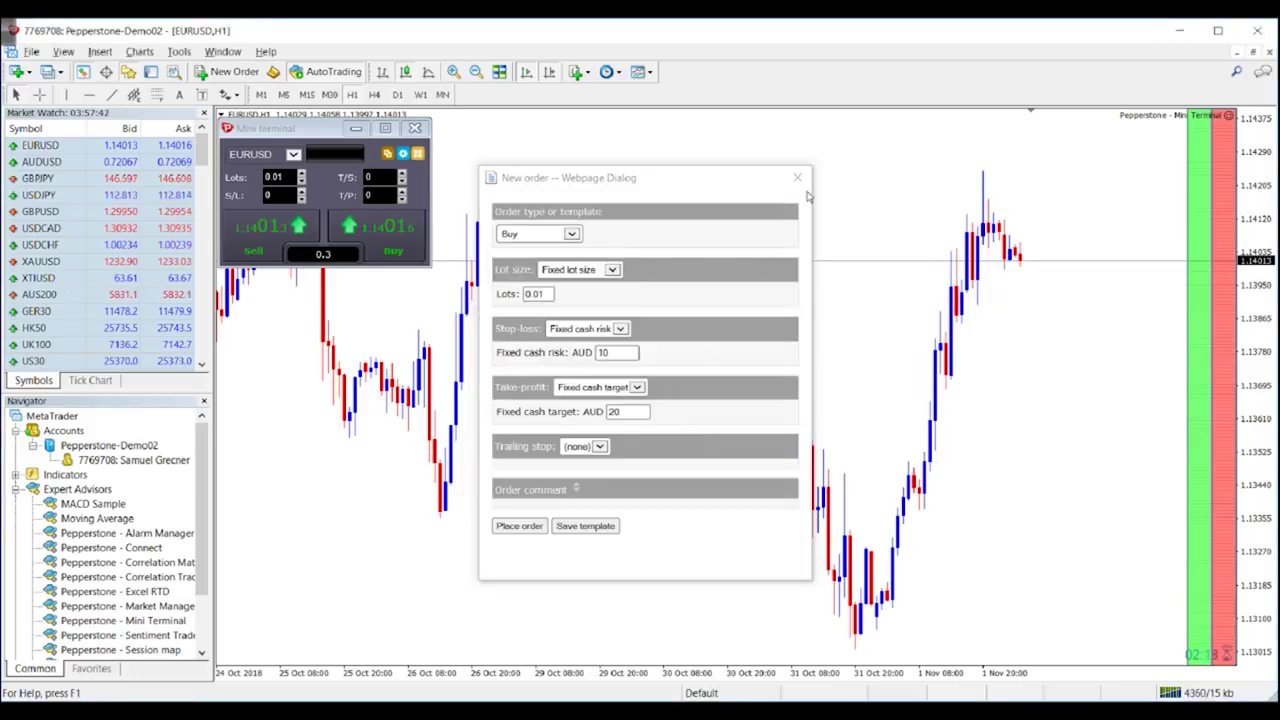
pyautogui.click(797, 178)
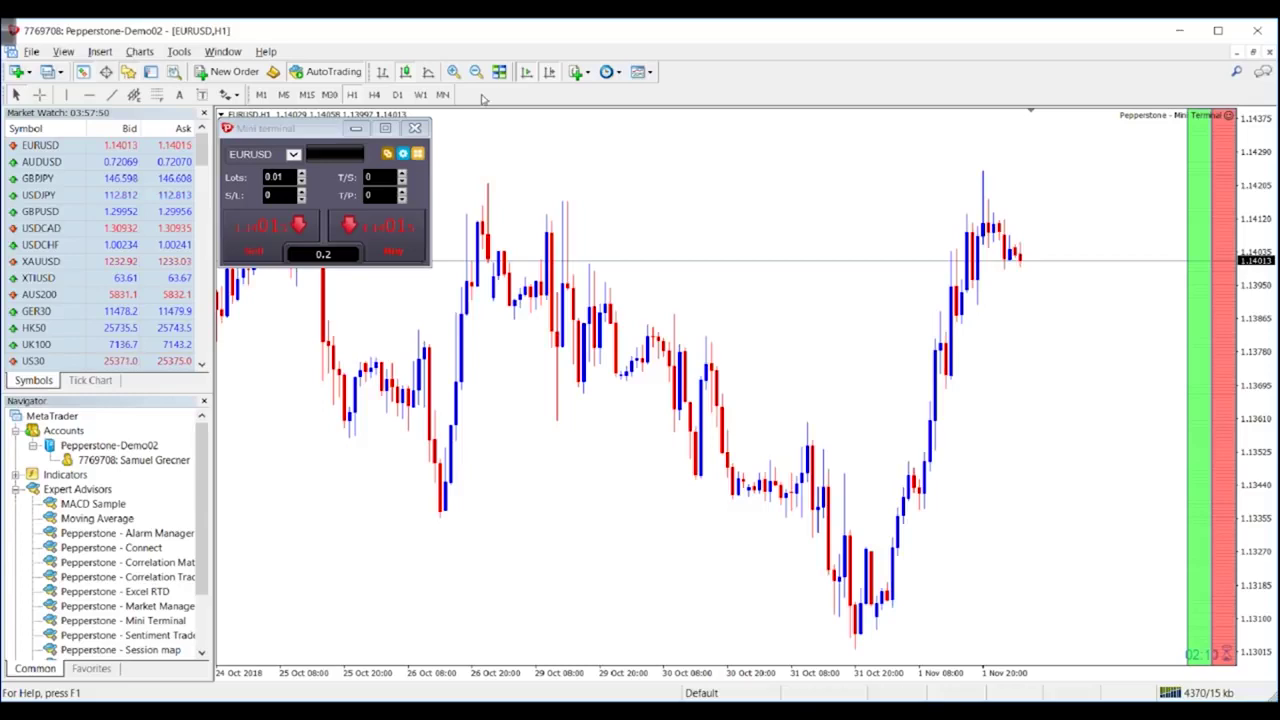
pyautogui.click(420, 156)
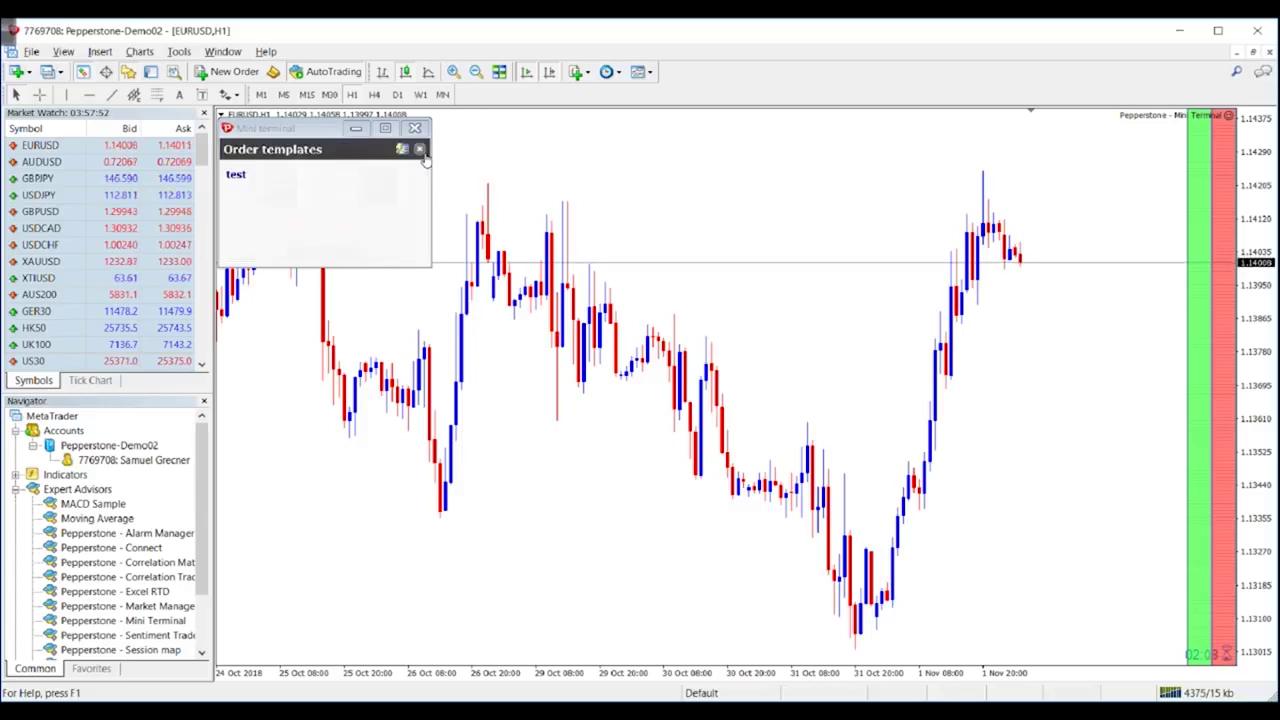
pyautogui.click(272, 178)
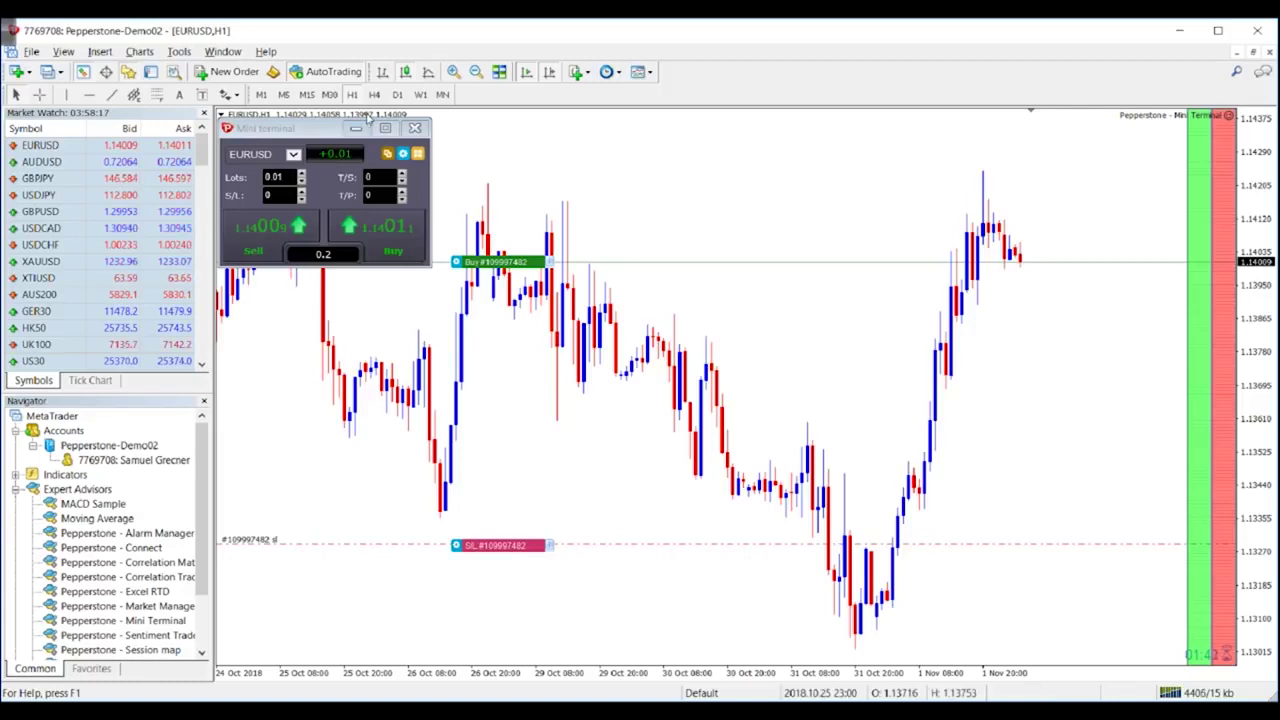
# Step: Switch EURUSD to D1, draw a trendline down from the late-September peak, and open Smart-Lines
pyautogui.click(396, 94)
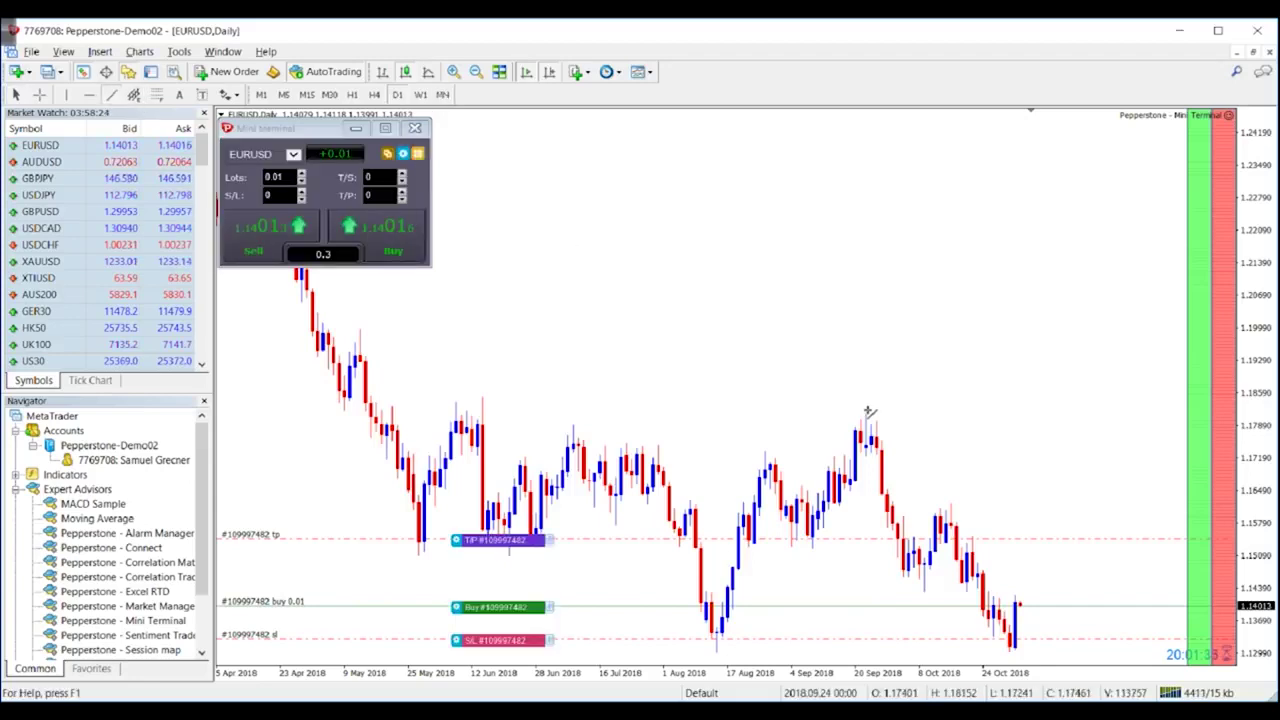
pyautogui.moveTo(867, 408); pyautogui.dragTo(1048, 600)
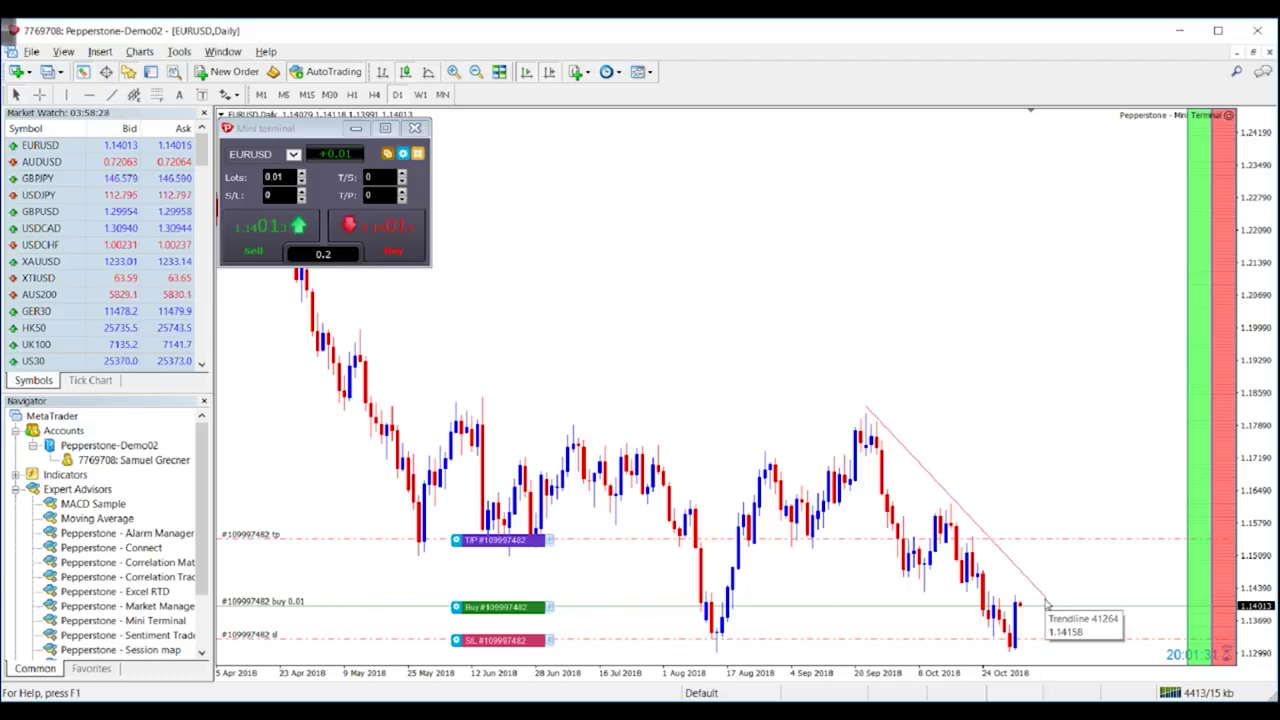
pyautogui.doubleClick(1046, 602)
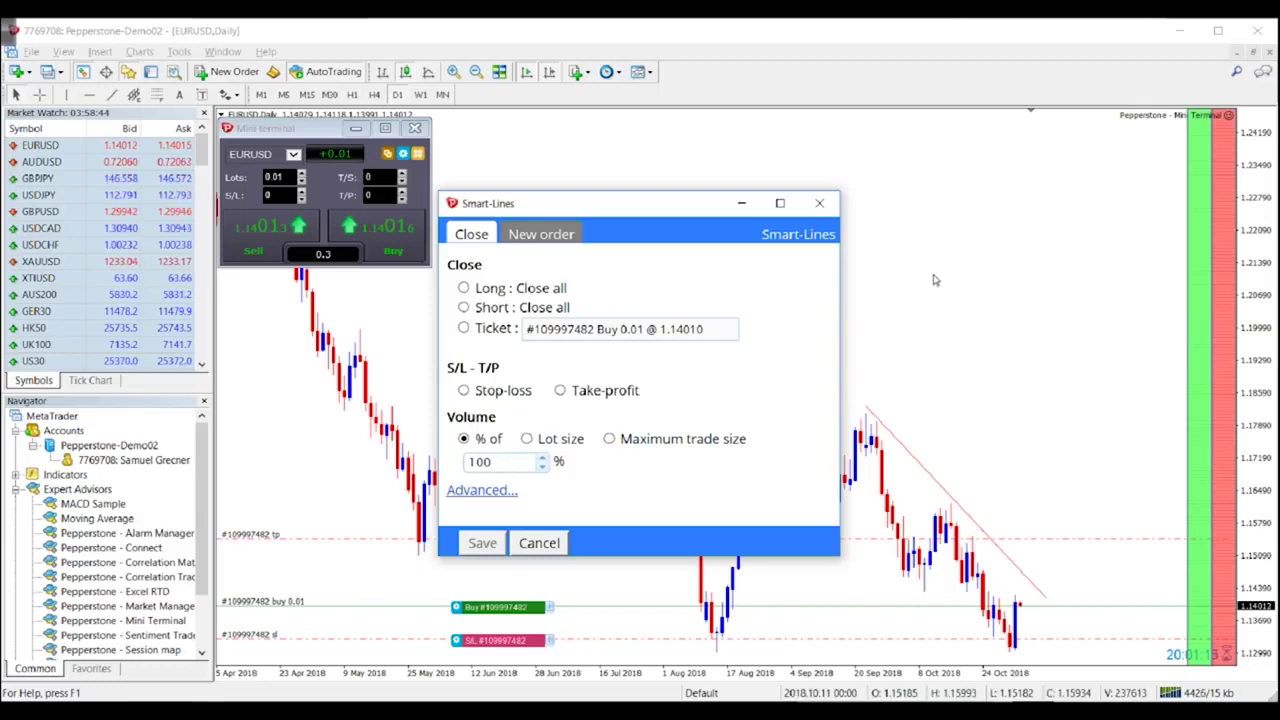
# Step: Close the Smart-Lines window on the daily EURUSD chart
pyautogui.click(819, 204)
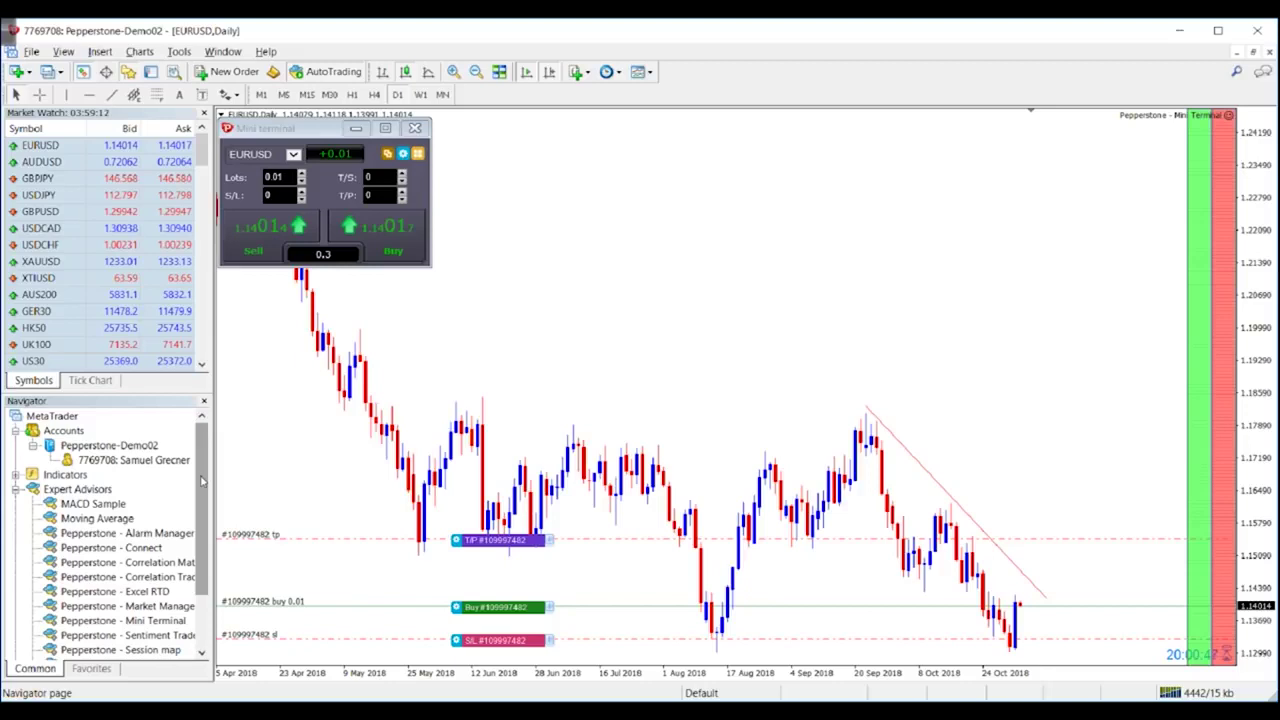
# Step: Replace the Mini Terminal with the Pepperstone - Trade Terminal expert on the chart
pyautogui.scroll(-3, 190, 530)
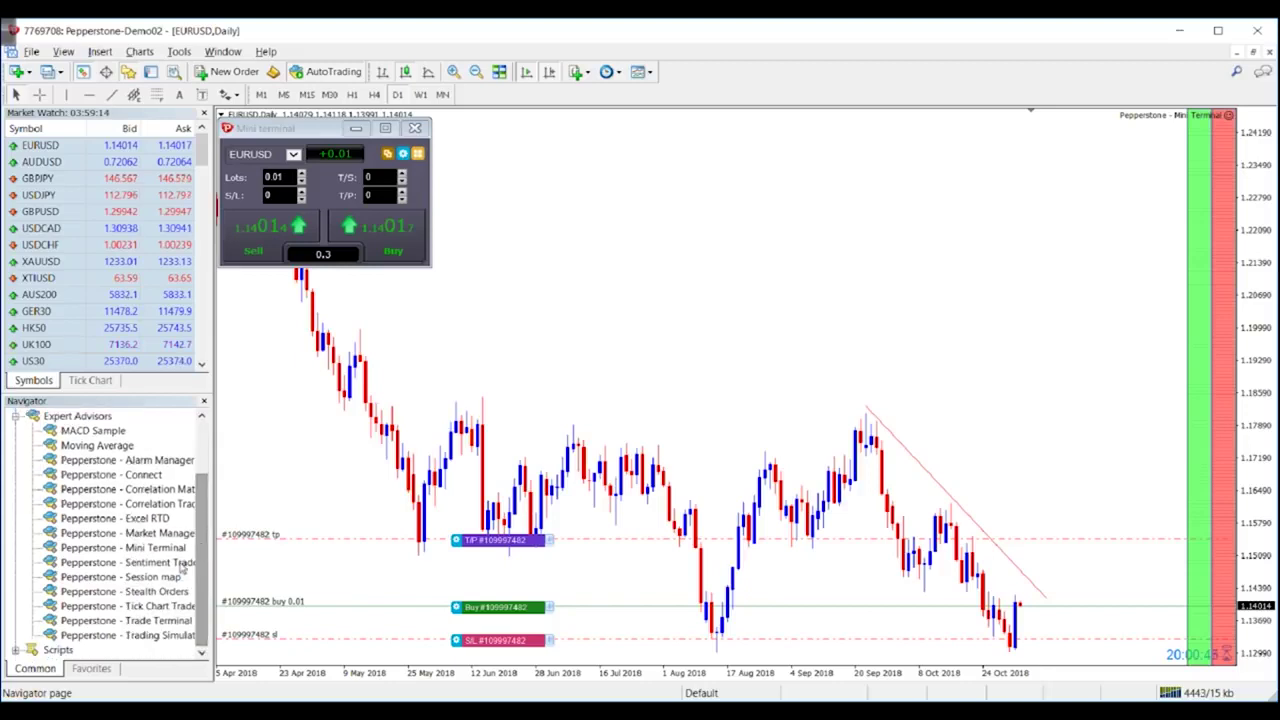
pyautogui.click(143, 621)
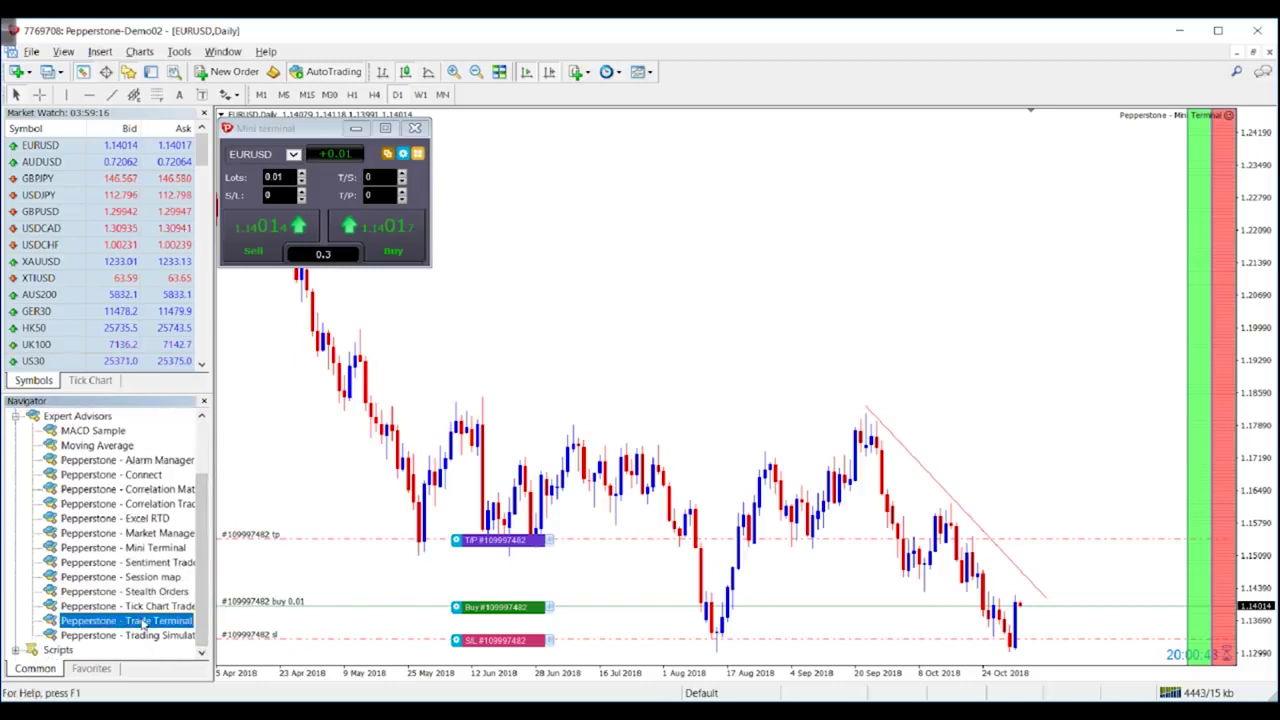
pyautogui.moveTo(143, 621); pyautogui.dragTo(367, 418)
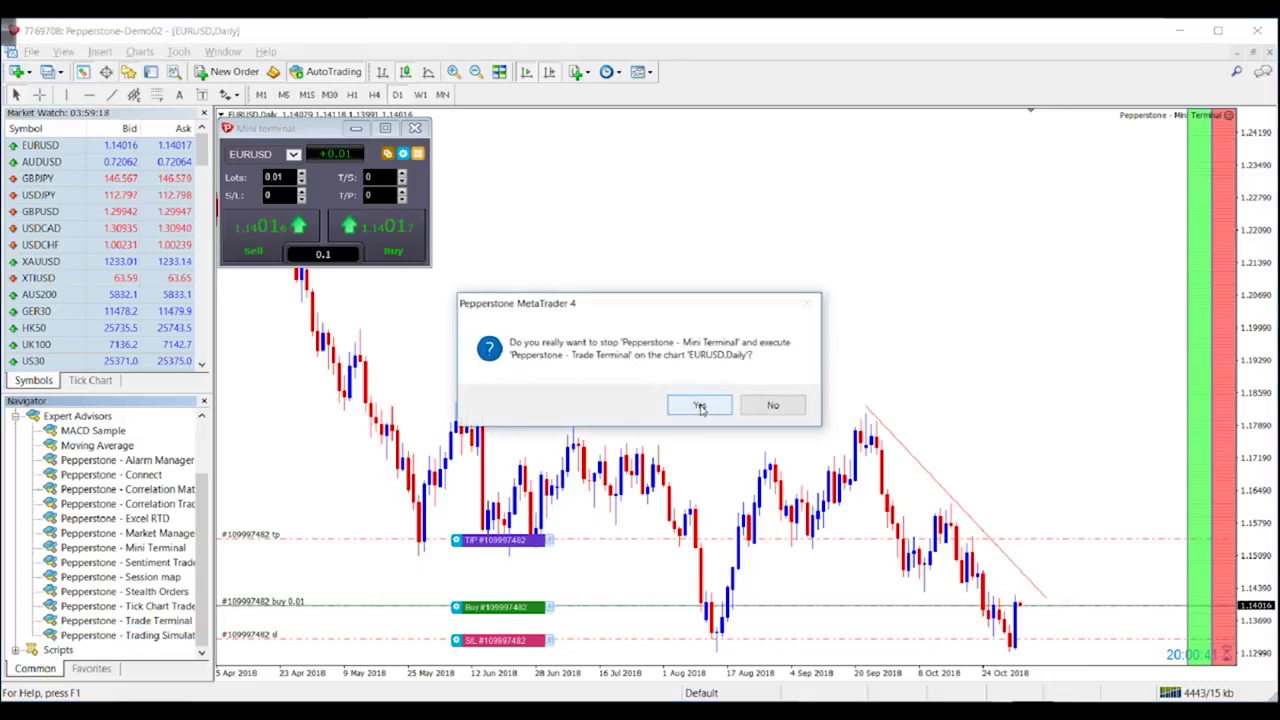
pyautogui.click(697, 407)
pyautogui.click(671, 419)
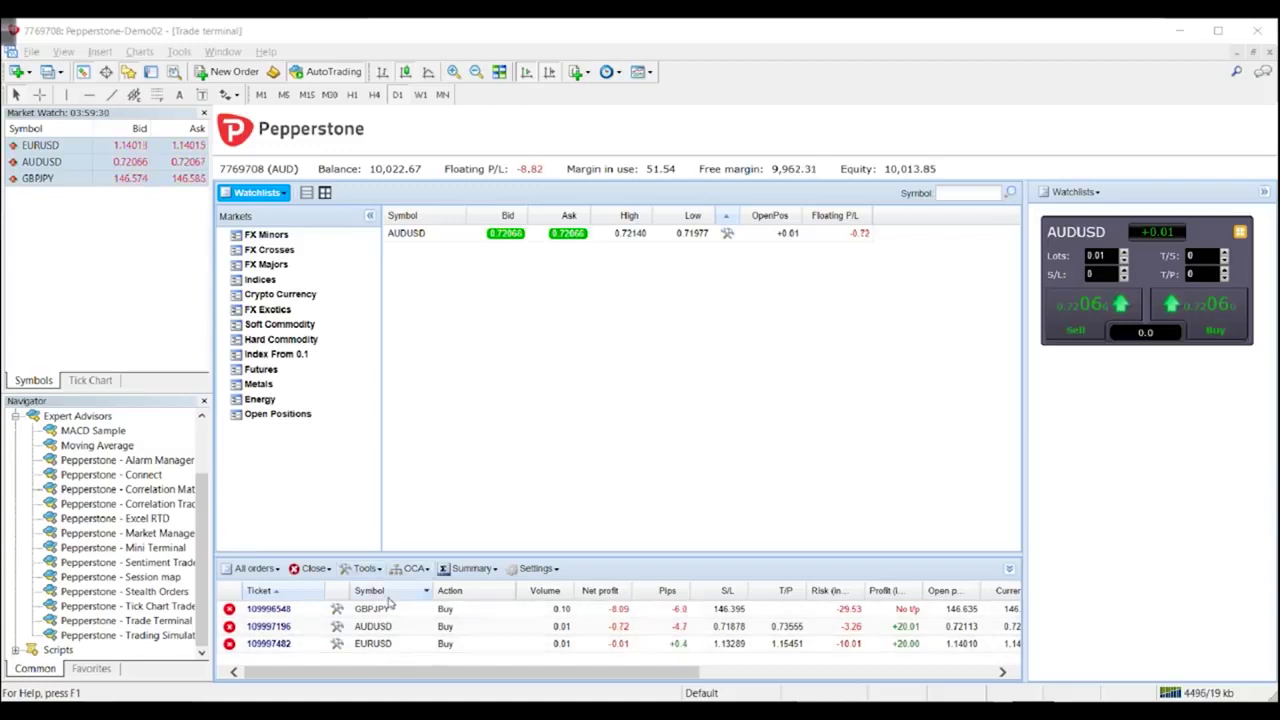
# Step: Set a 30-pip take-profit on all open orders (GBPJPY, AUDUSD, EURUSD)
pyautogui.click(375, 569)
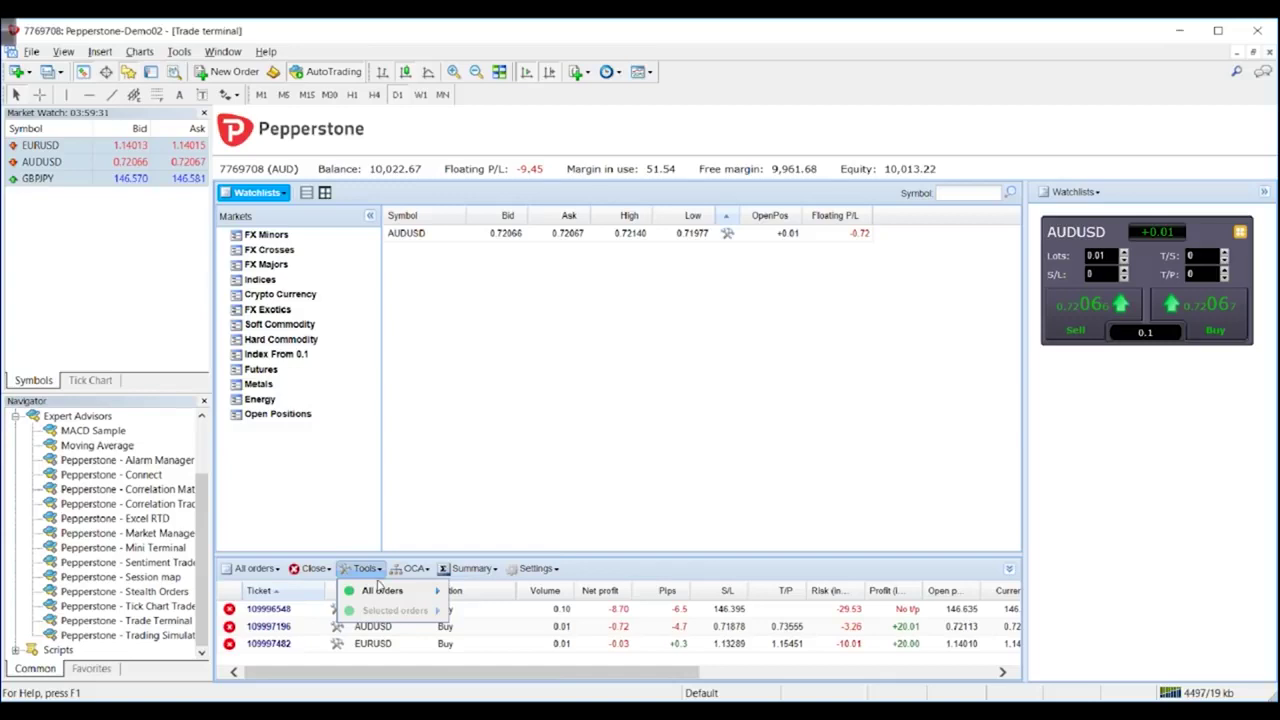
pyautogui.moveTo(395, 591)
pyautogui.moveTo(491, 606)
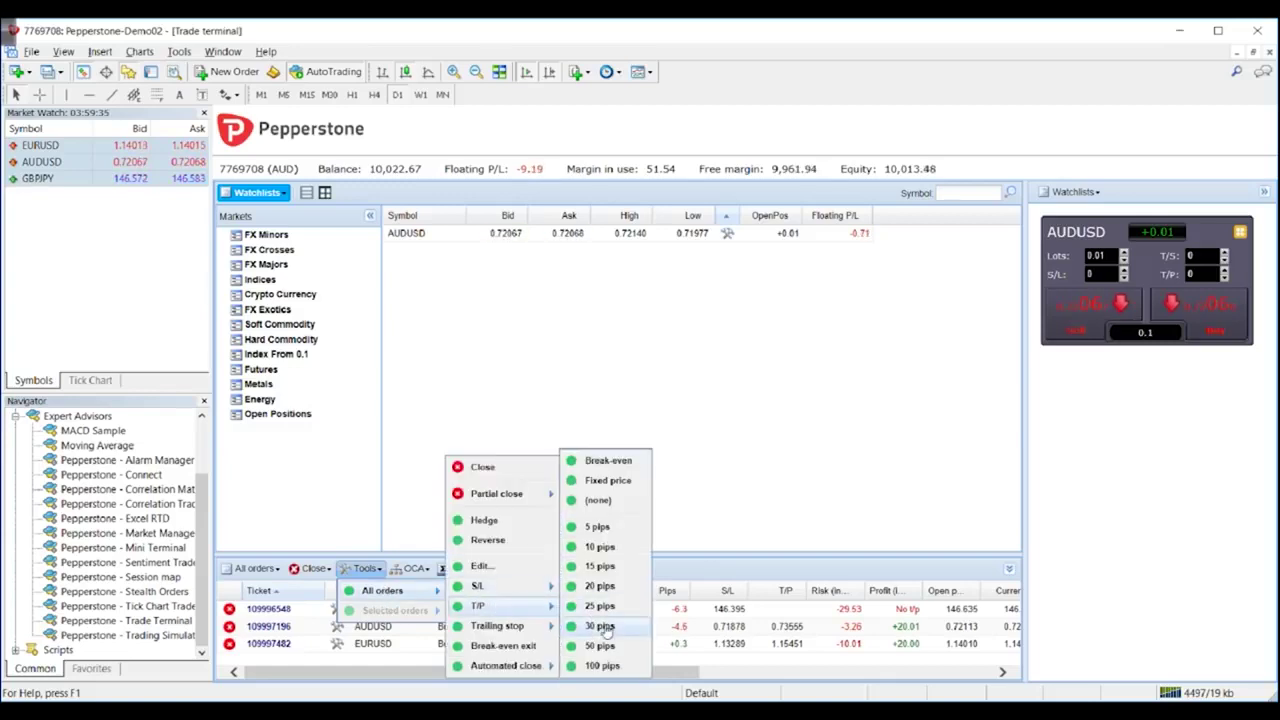
pyautogui.click(601, 626)
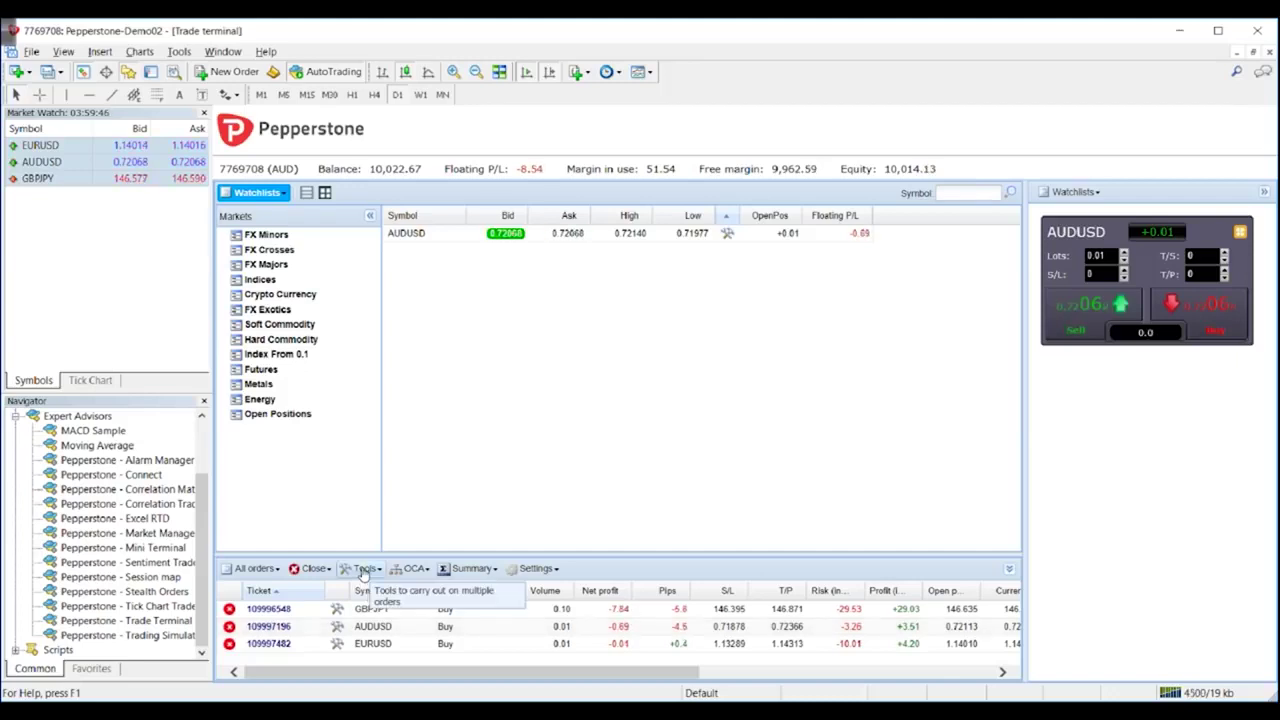
# Step: Close all three open Buy positions, leaving balance at 10,014.28, and select AUDUSD
pyautogui.click(363, 569)
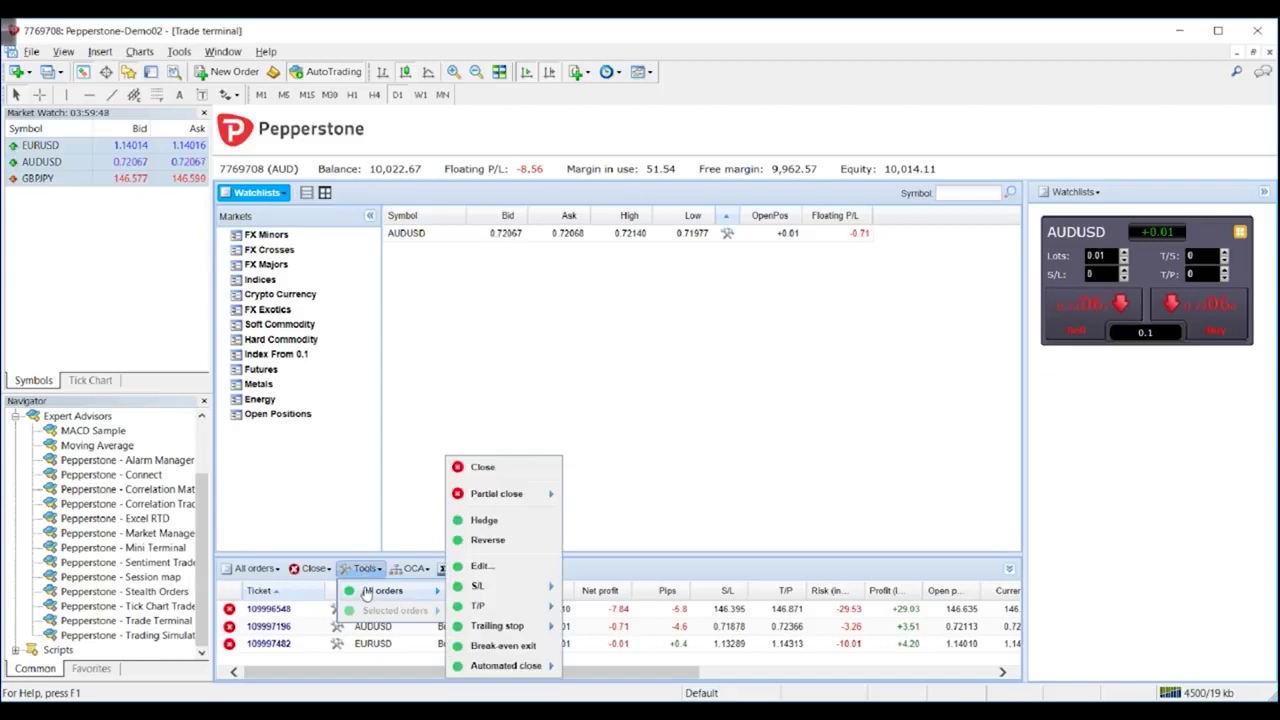
pyautogui.click(315, 568)
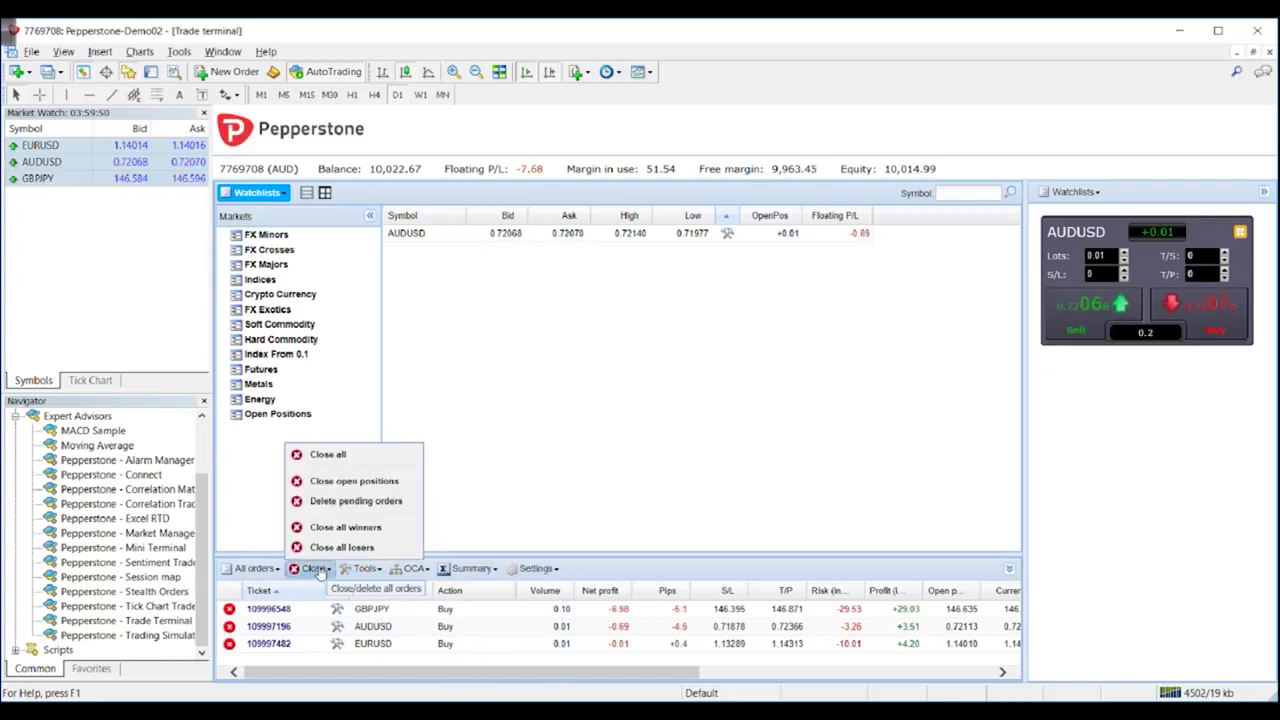
pyautogui.click(339, 527)
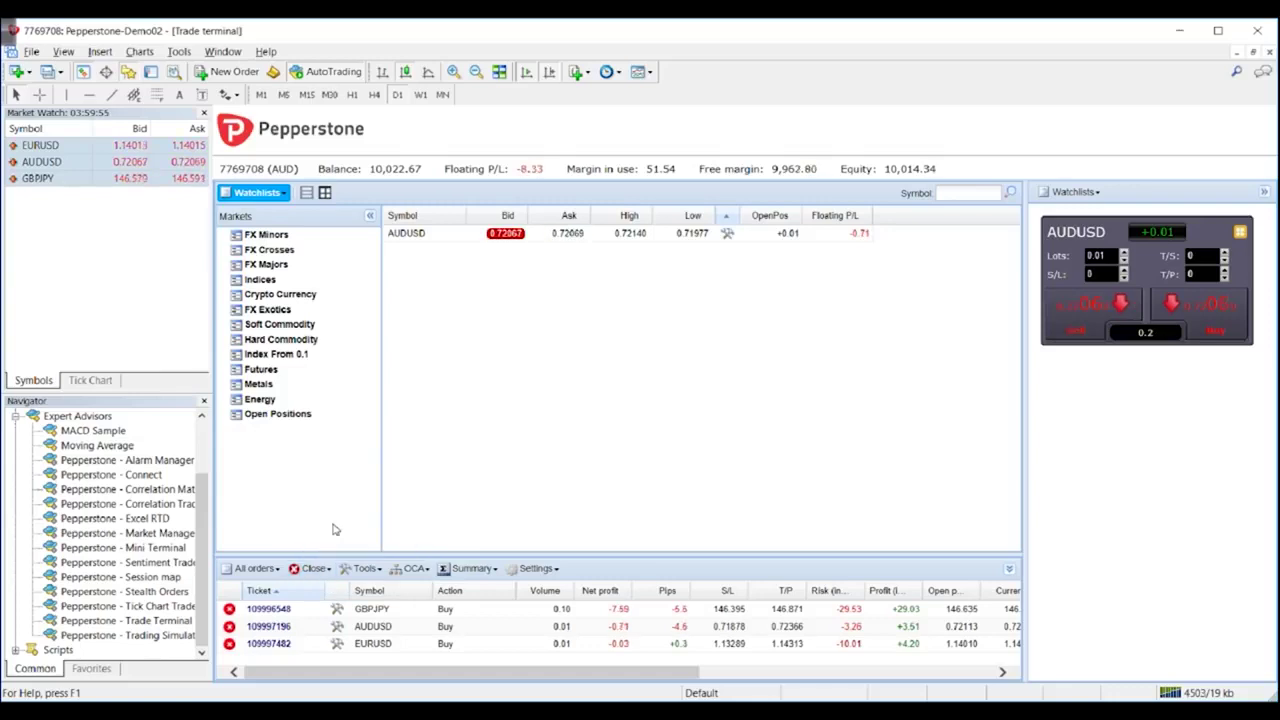
pyautogui.click(322, 568)
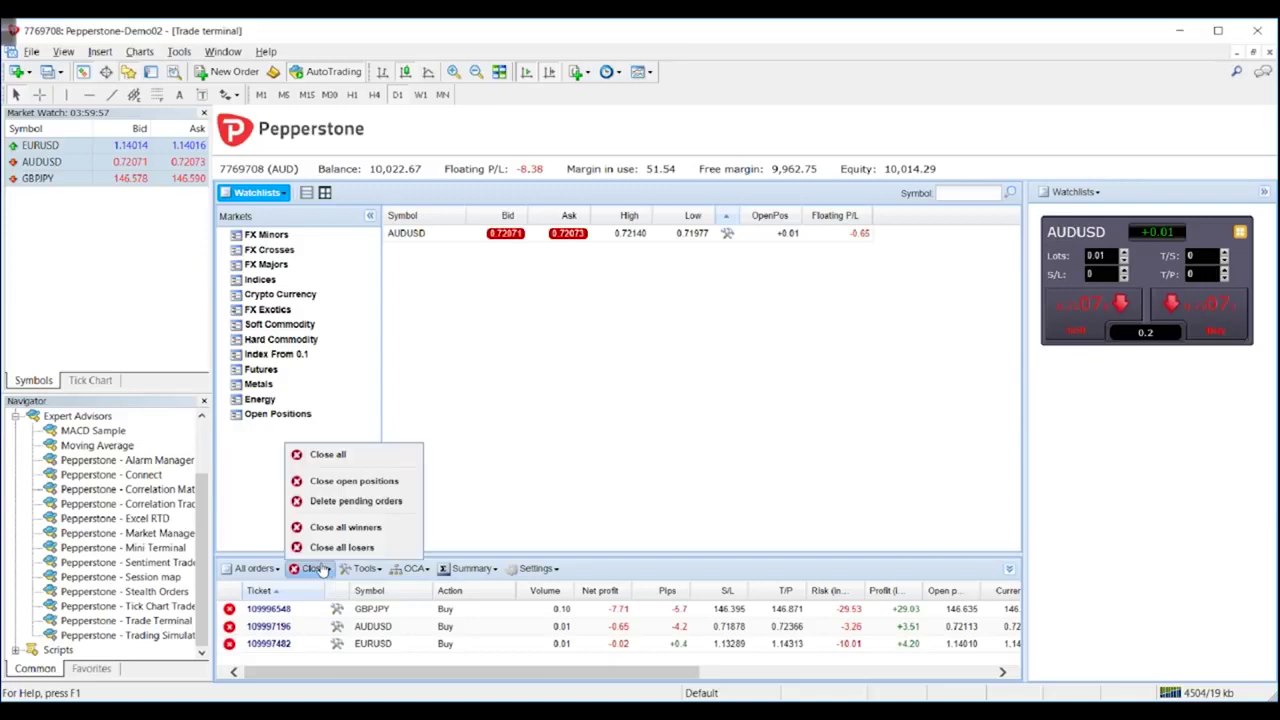
pyautogui.click(332, 550)
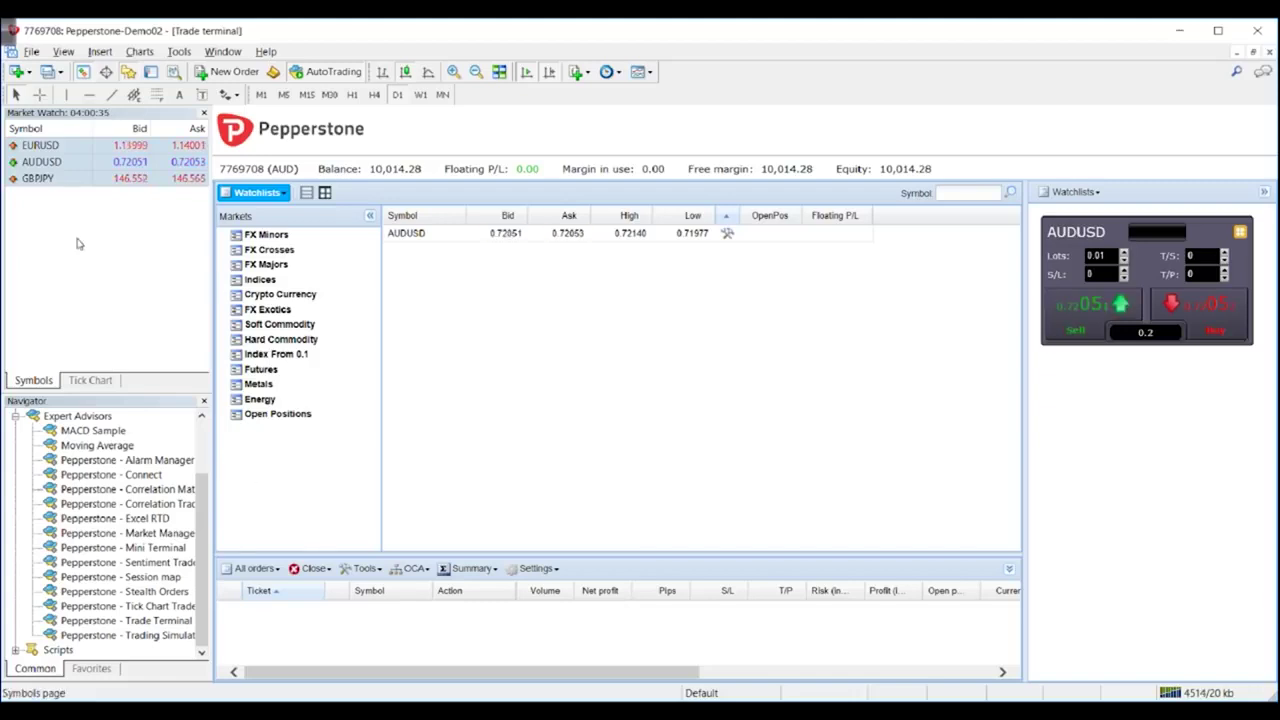
pyautogui.click(50, 168)
# Step: Open a new AUDUSD chart, attach the Session map expert, then close its map window
pyautogui.rightClick(51, 167)
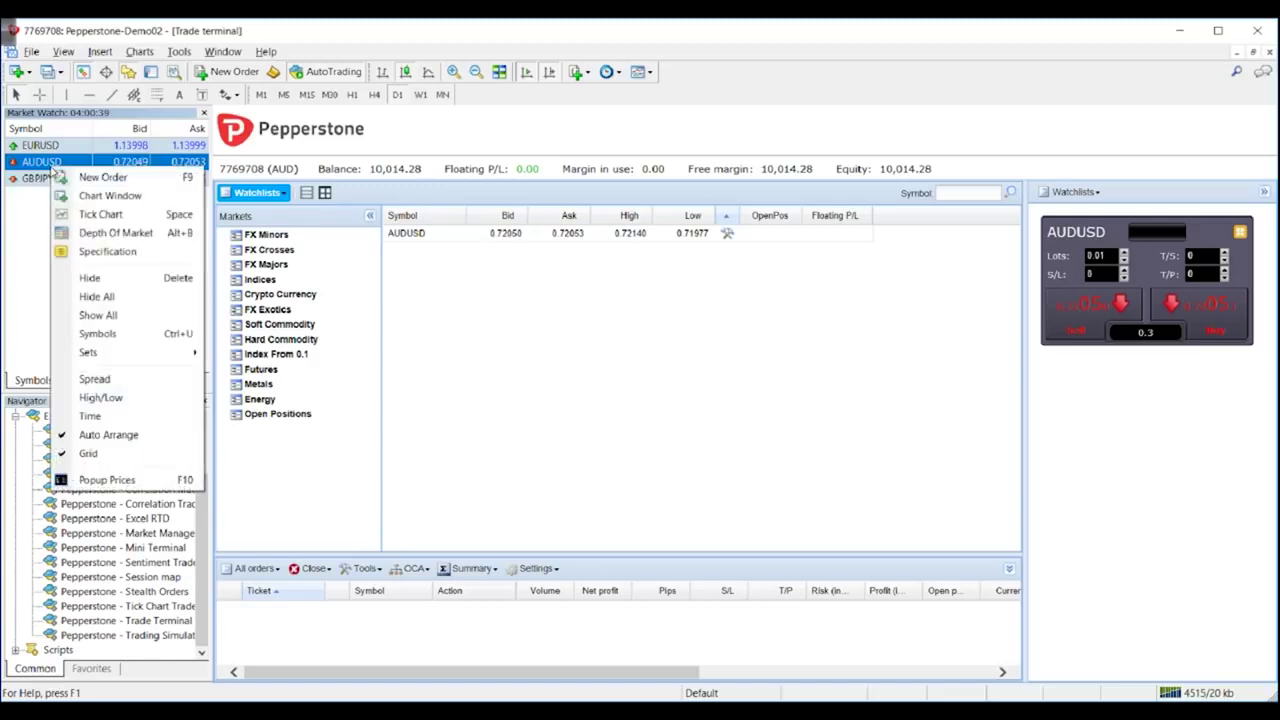
pyautogui.click(89, 201)
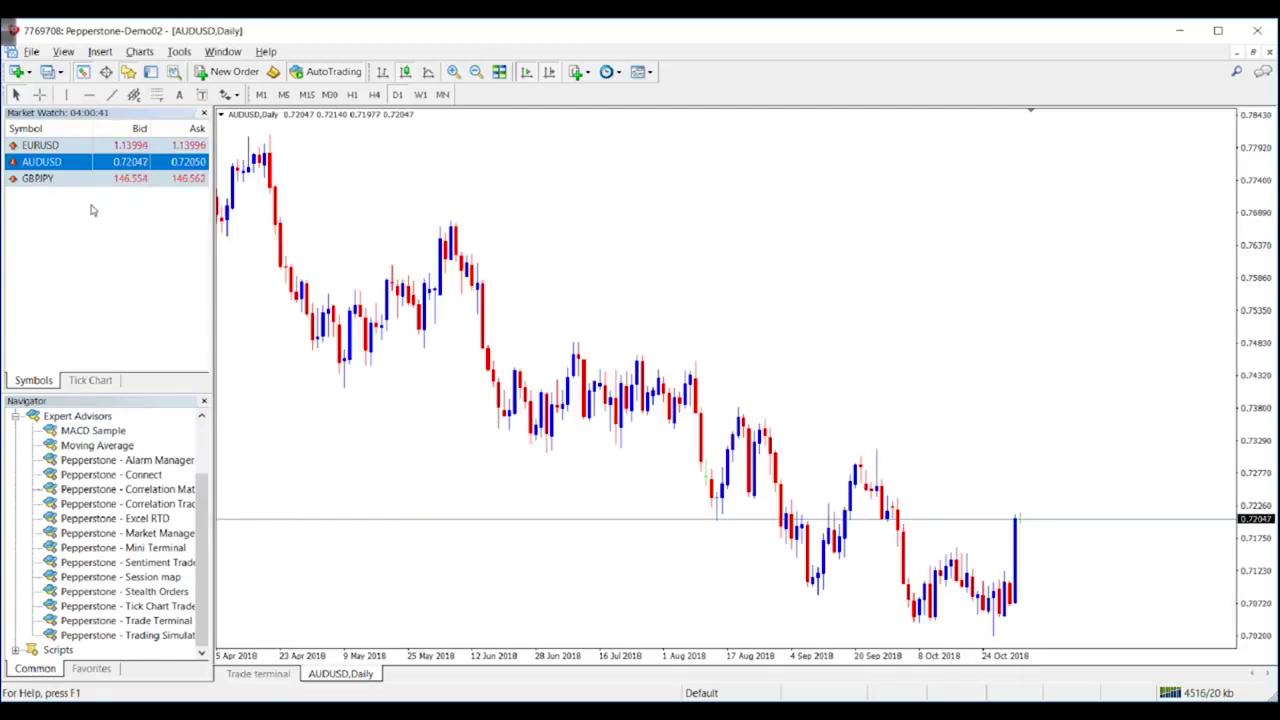
pyautogui.click(122, 577)
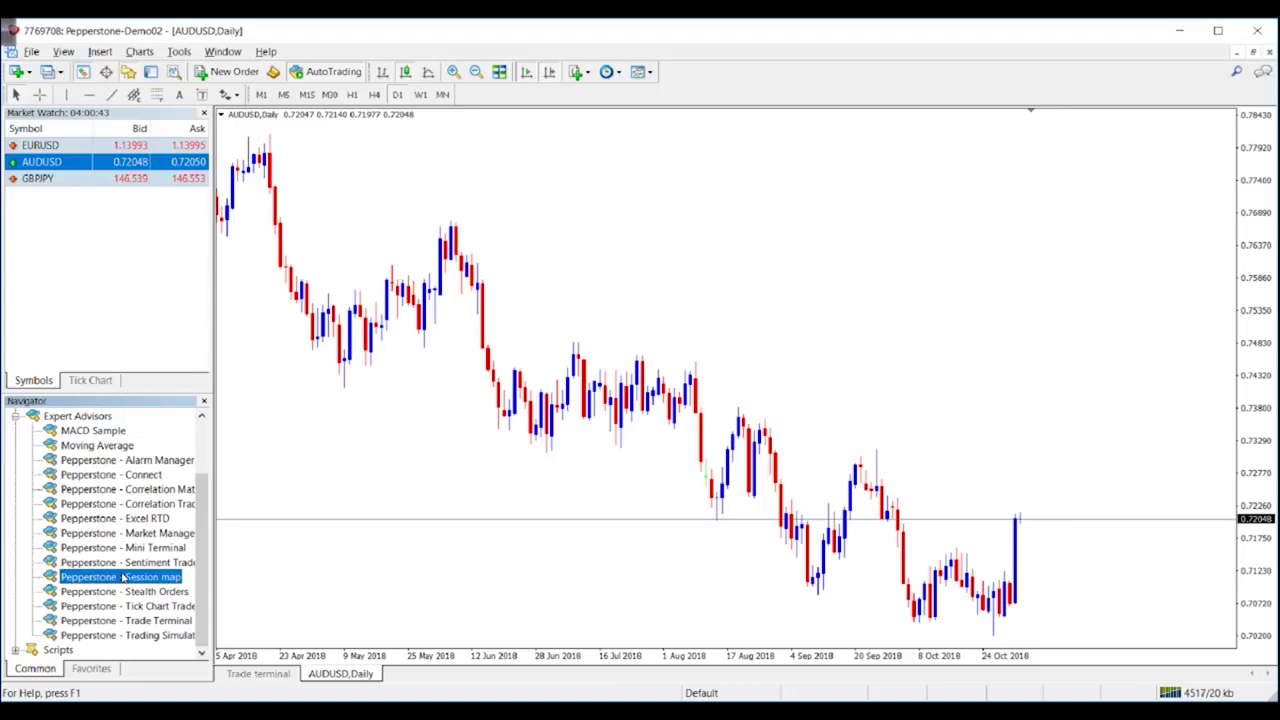
pyautogui.moveTo(122, 577); pyautogui.dragTo(496, 350)
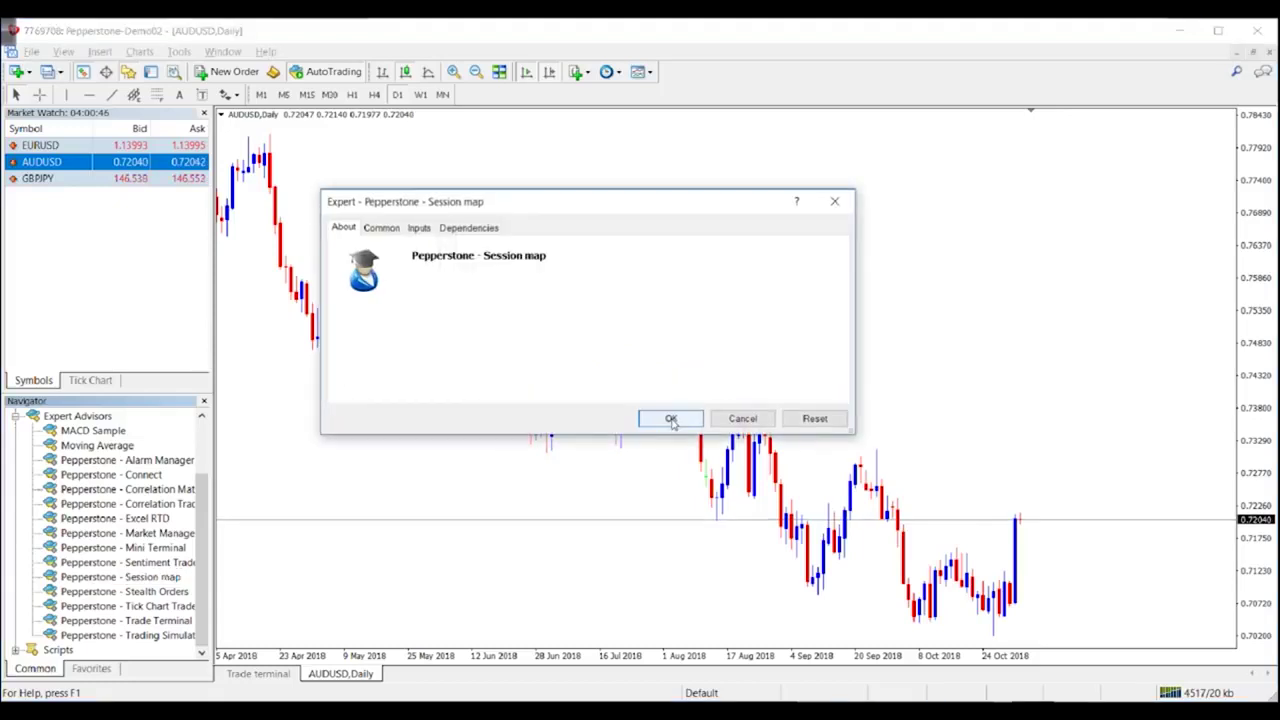
pyautogui.click(671, 419)
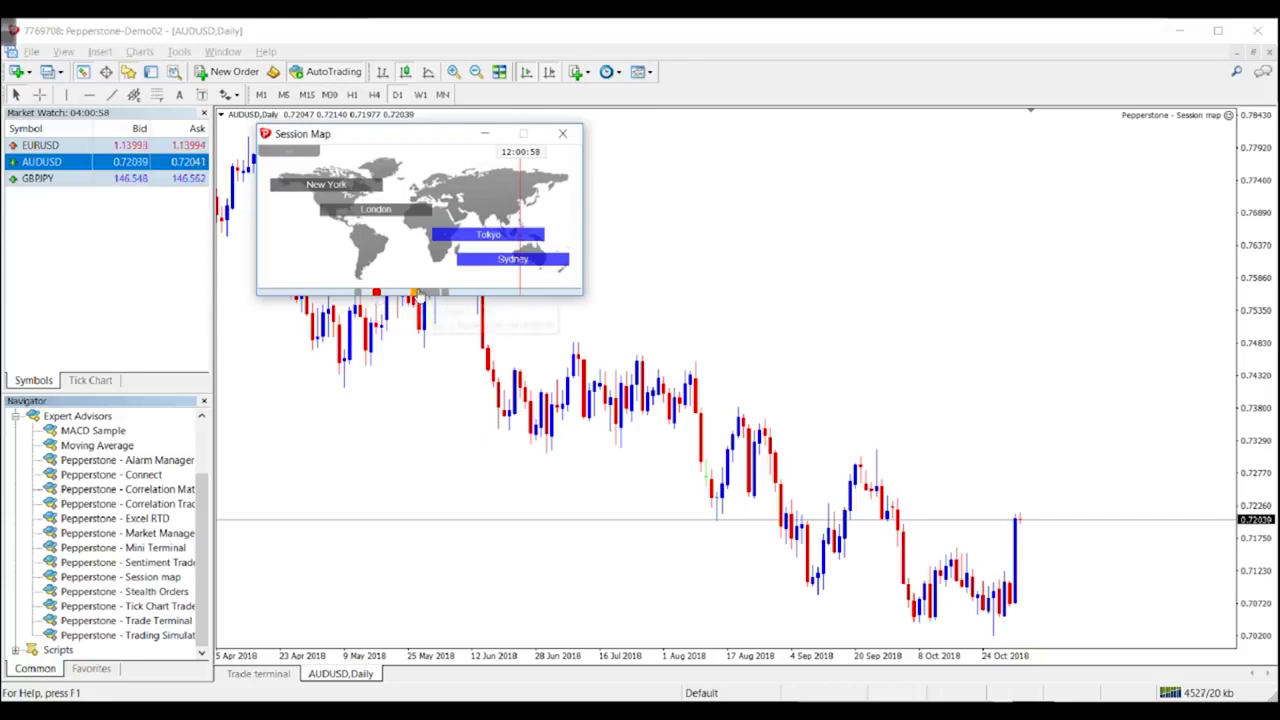
pyautogui.moveTo(420, 297)
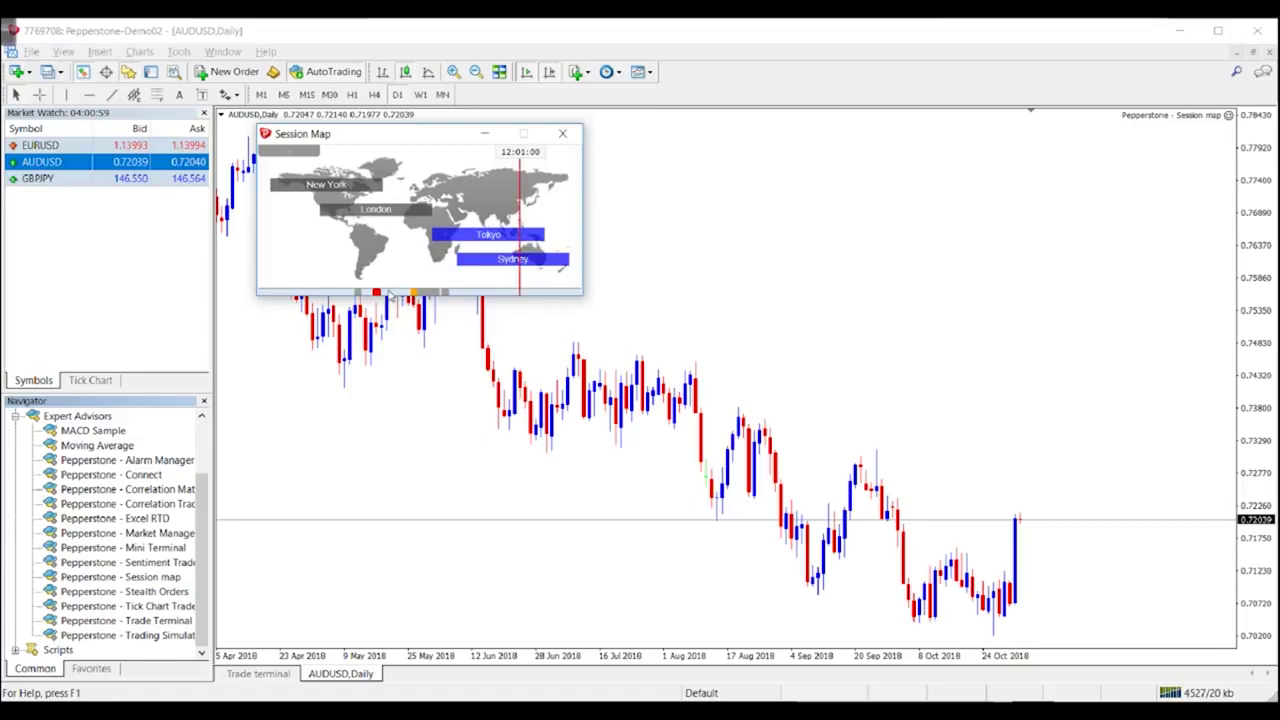
pyautogui.moveTo(381, 295)
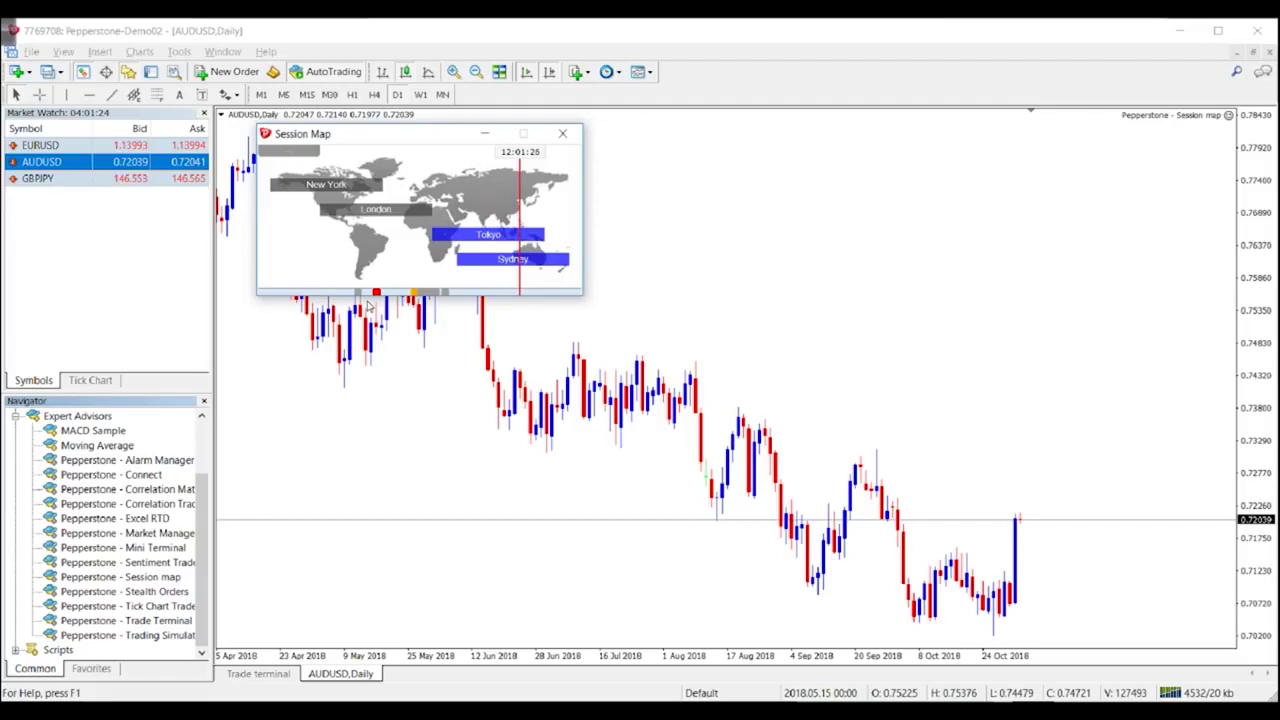
pyautogui.click(562, 135)
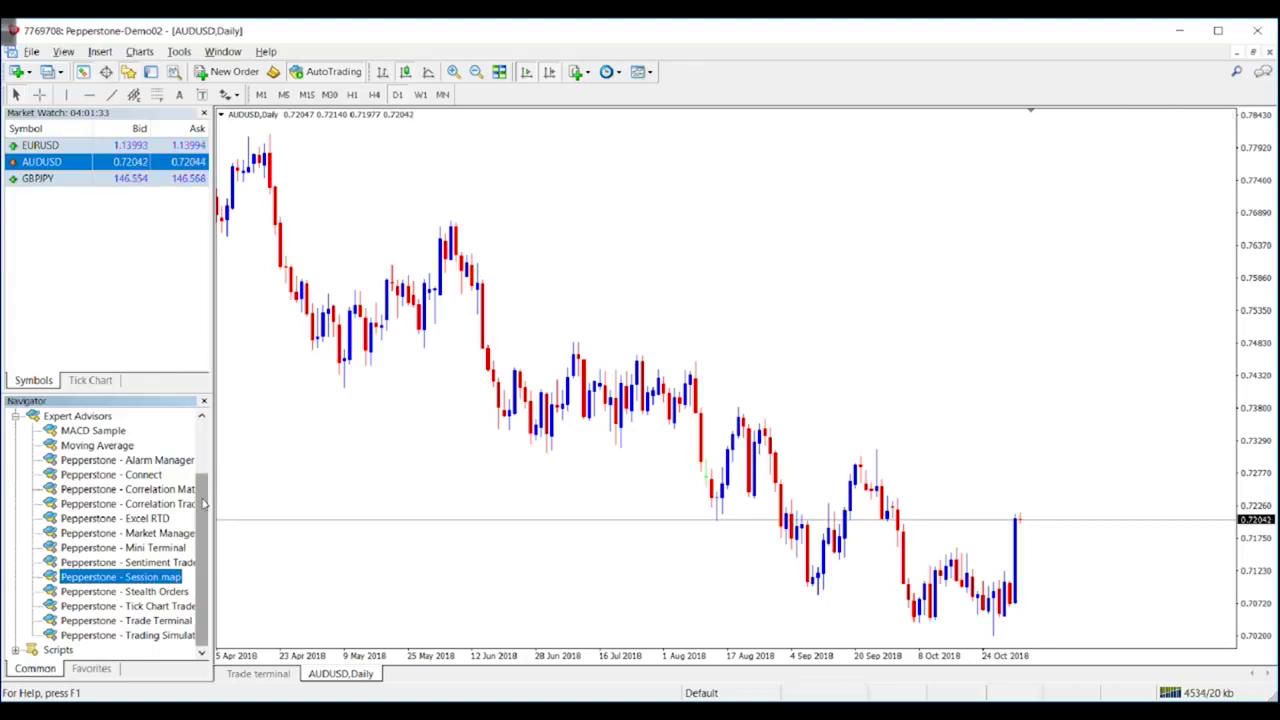
# Step: Collapse Expert Advisors and expand the Indicators list in the Navigator
pyautogui.moveTo(204, 505); pyautogui.dragTo(198, 455)
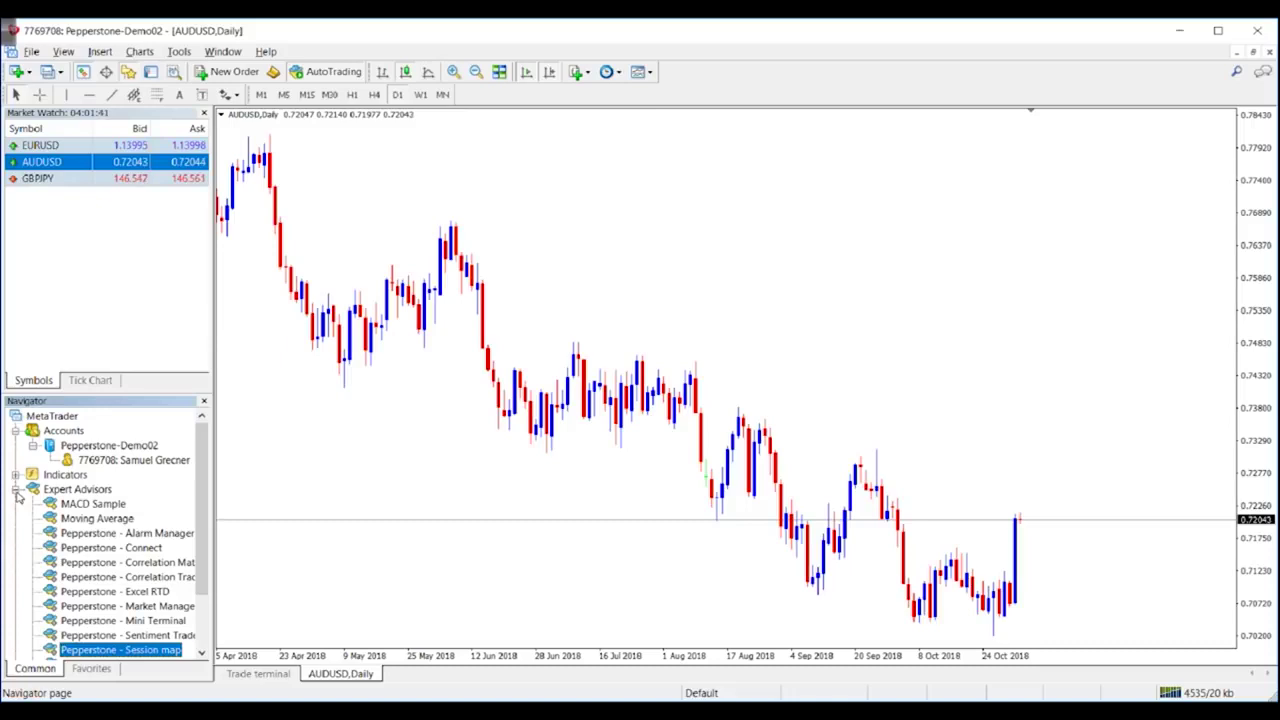
pyautogui.click(15, 490)
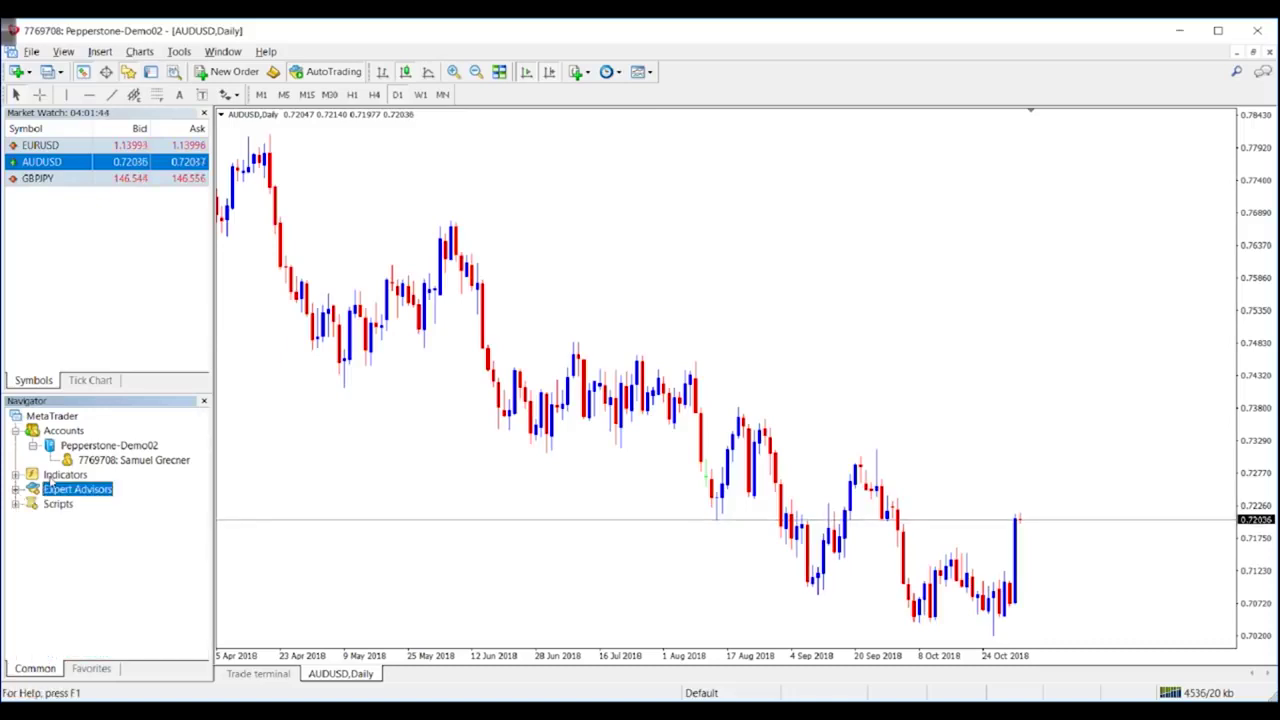
pyautogui.click(52, 476)
pyautogui.doubleClick(51, 478)
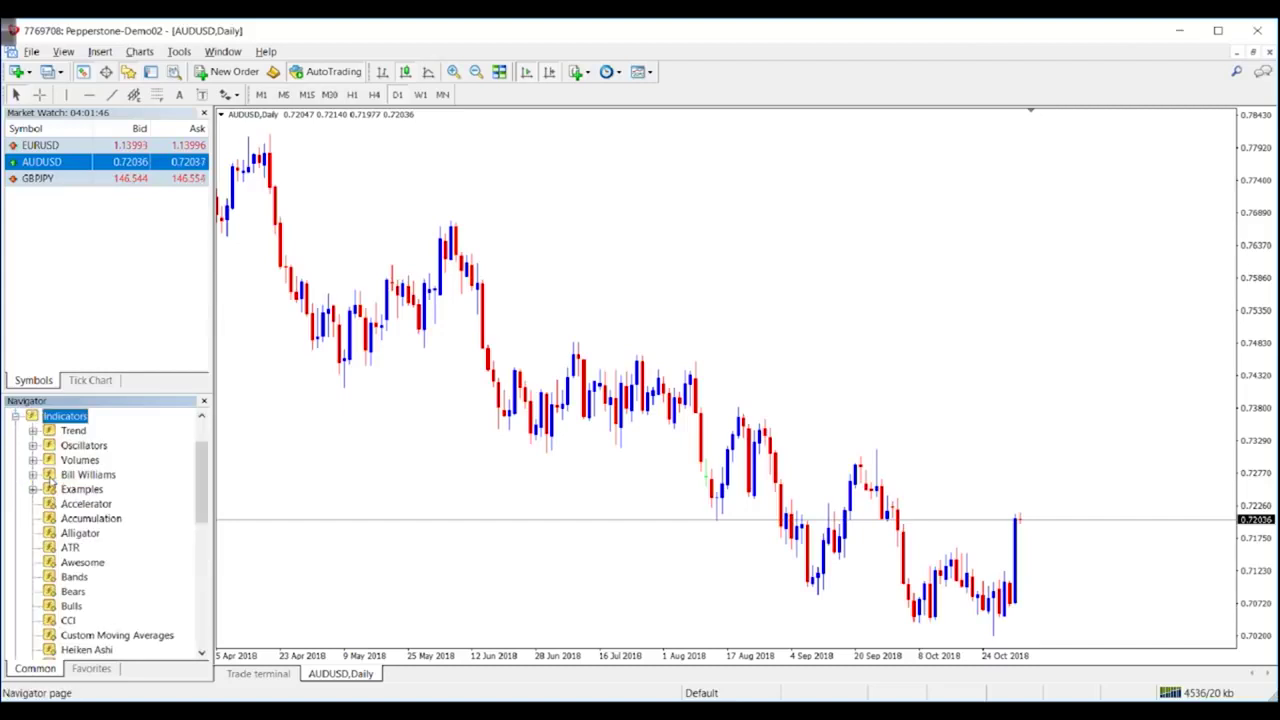
pyautogui.scroll(-2, 50, 480)
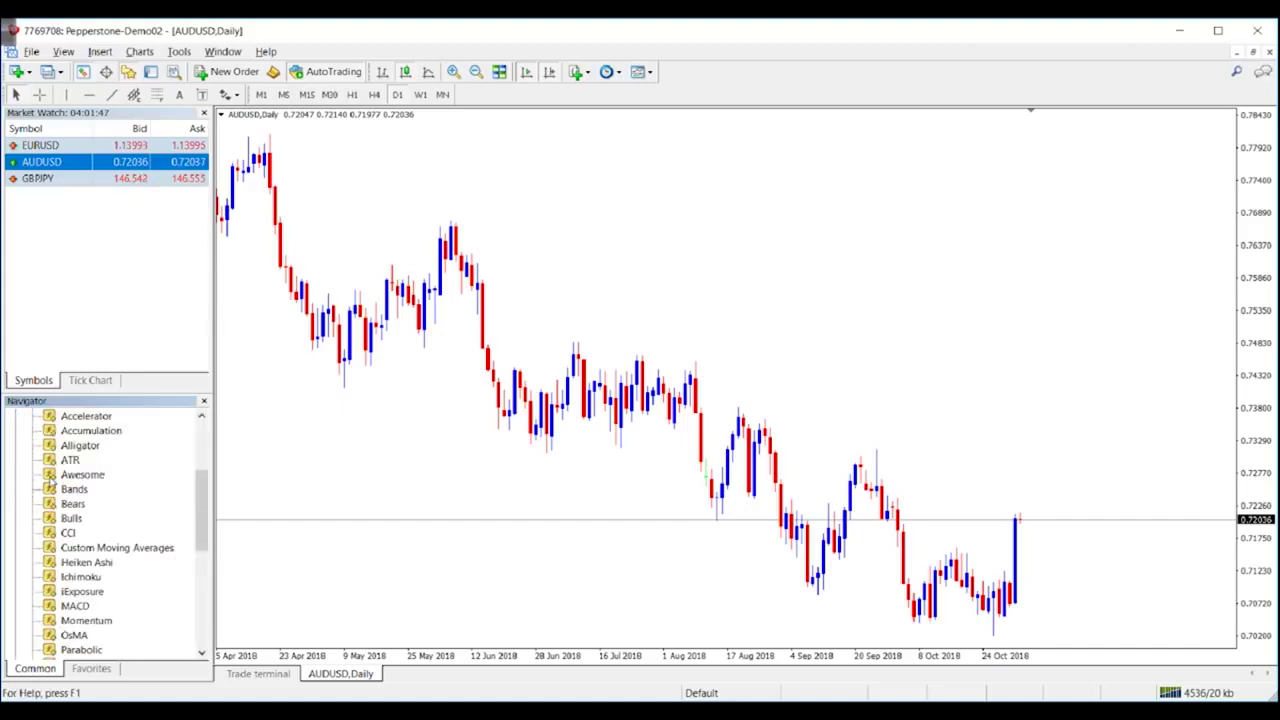
pyautogui.moveTo(201, 503); pyautogui.dragTo(199, 564)
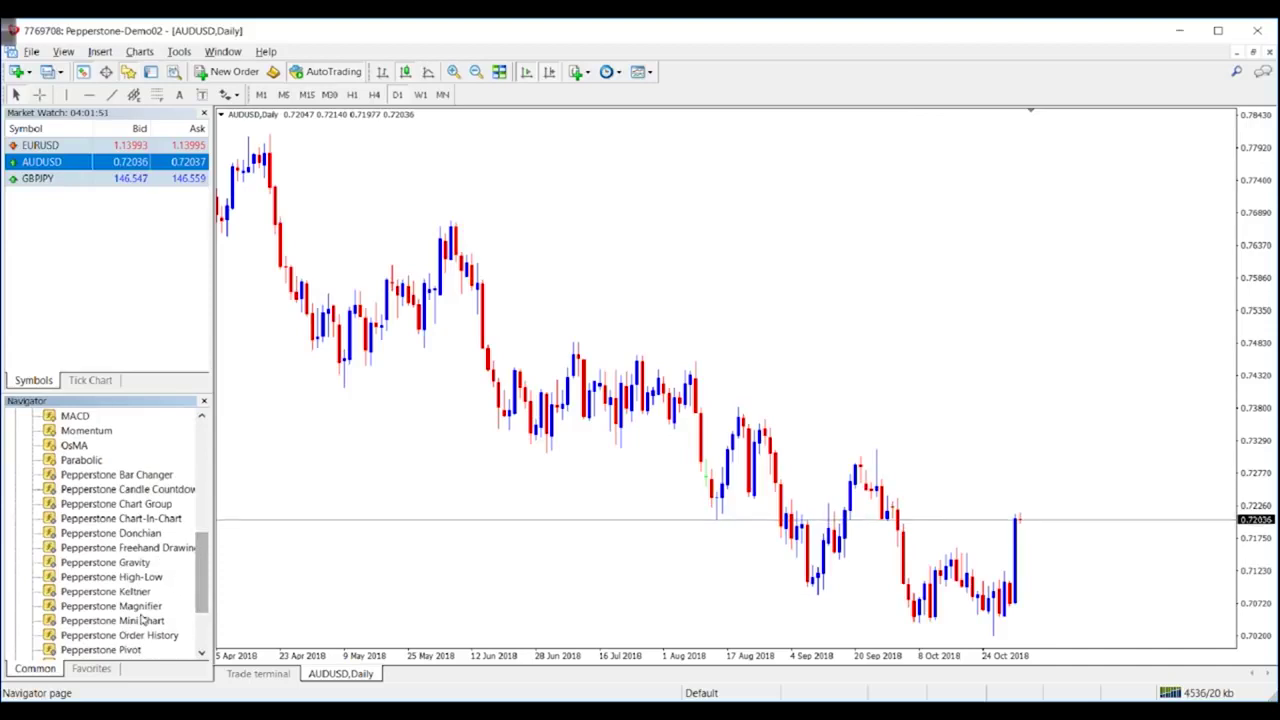
# Step: Attach Pepperstone Pivot to the AUDUSD Daily chart with pivot timeframe W1
pyautogui.click(128, 650)
pyautogui.moveTo(128, 650); pyautogui.dragTo(508, 251)
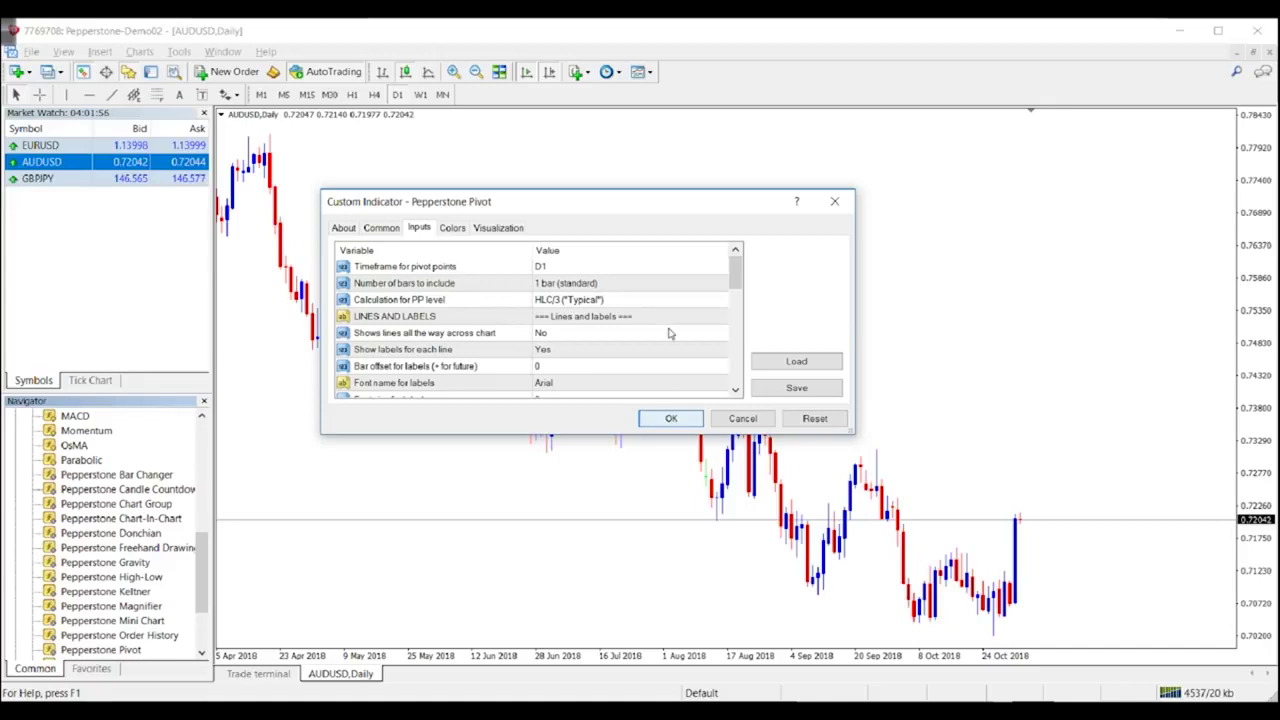
pyautogui.click(695, 270)
pyautogui.click(695, 268)
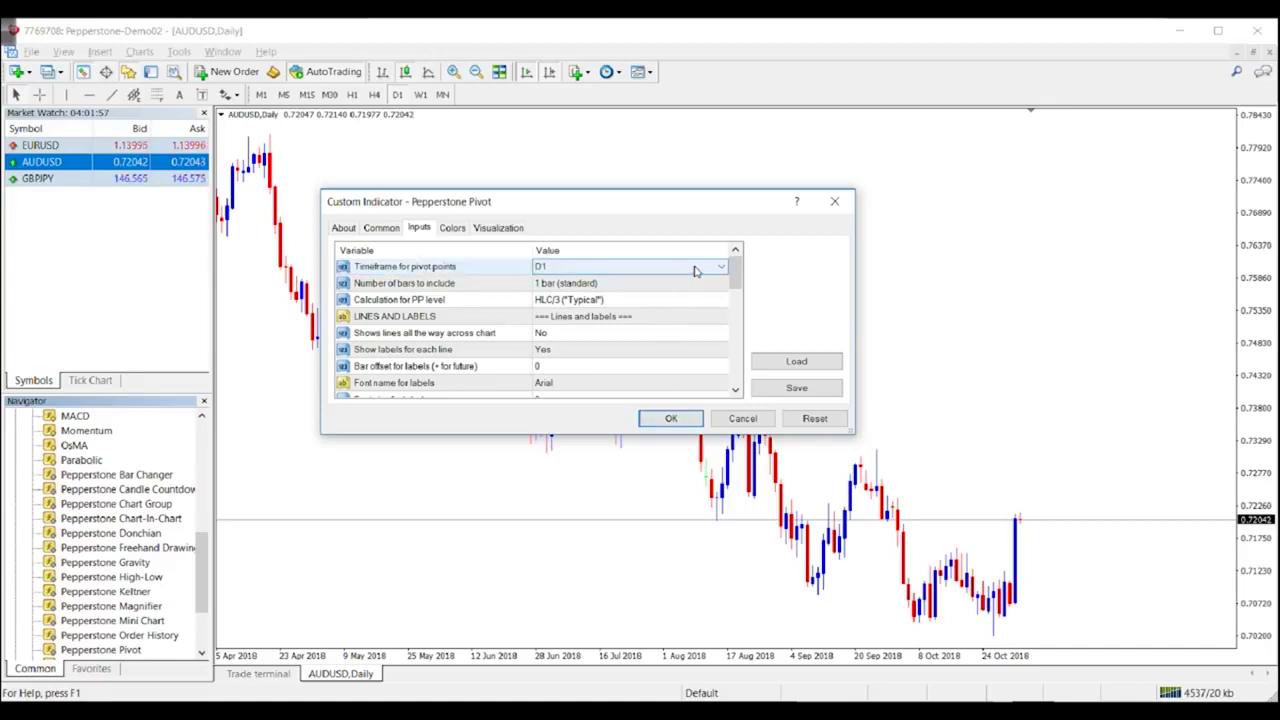
pyautogui.click(700, 267)
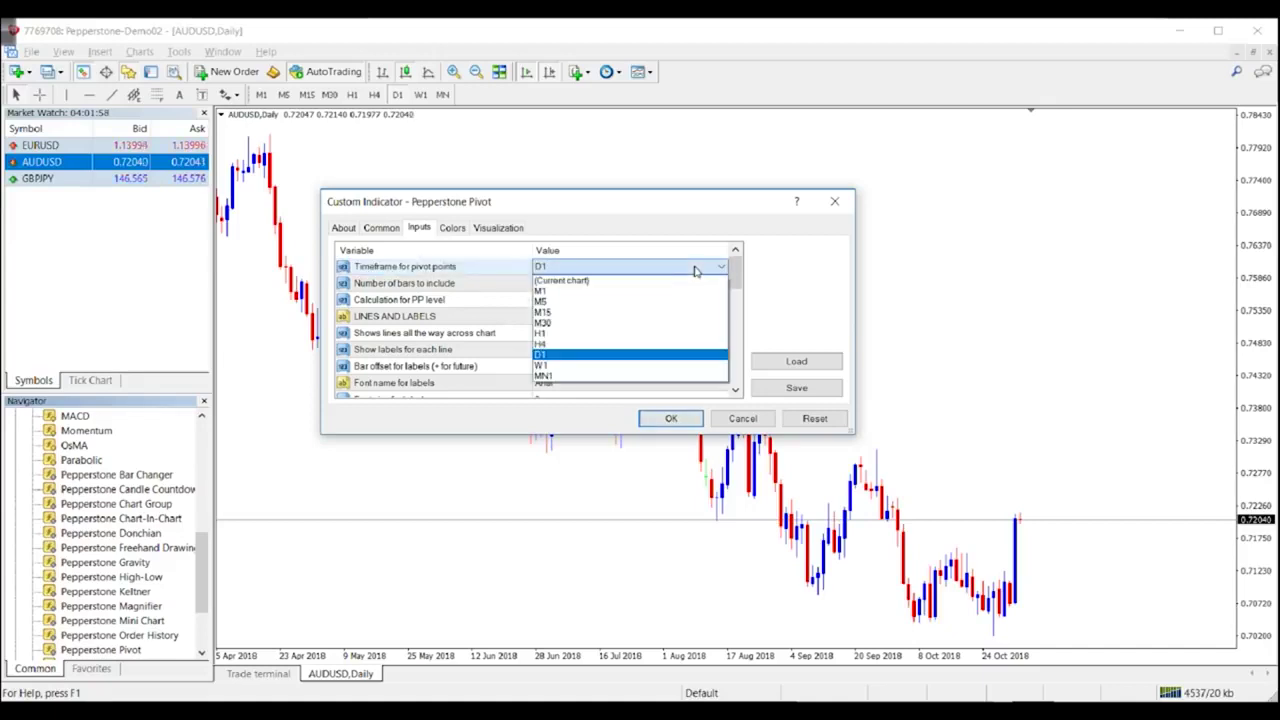
pyautogui.click(635, 369)
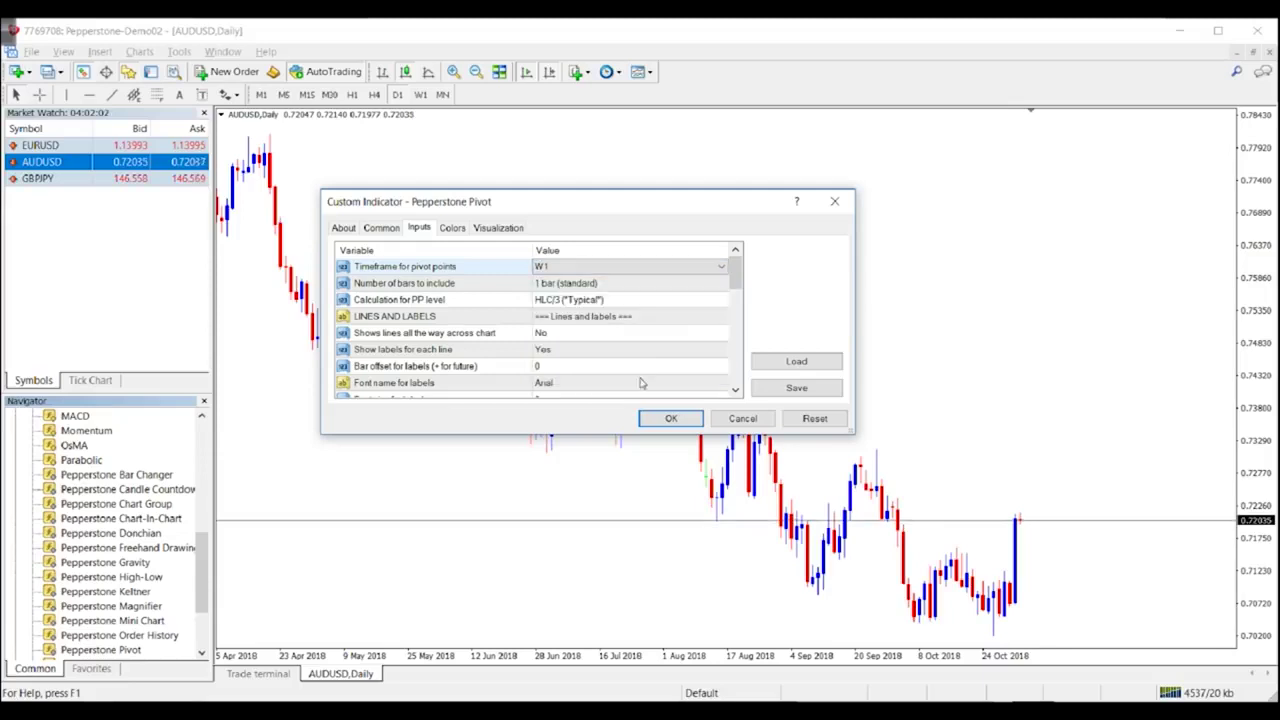
pyautogui.click(670, 418)
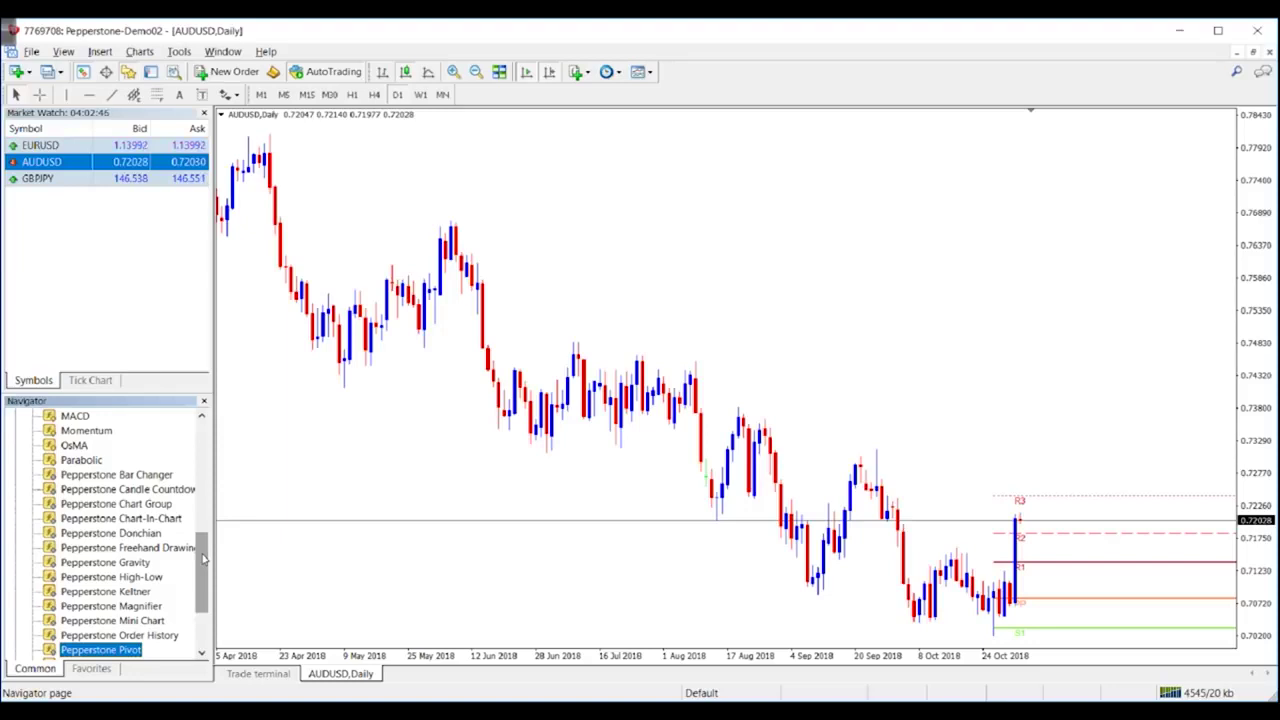
pyautogui.scroll(8, 203, 563)
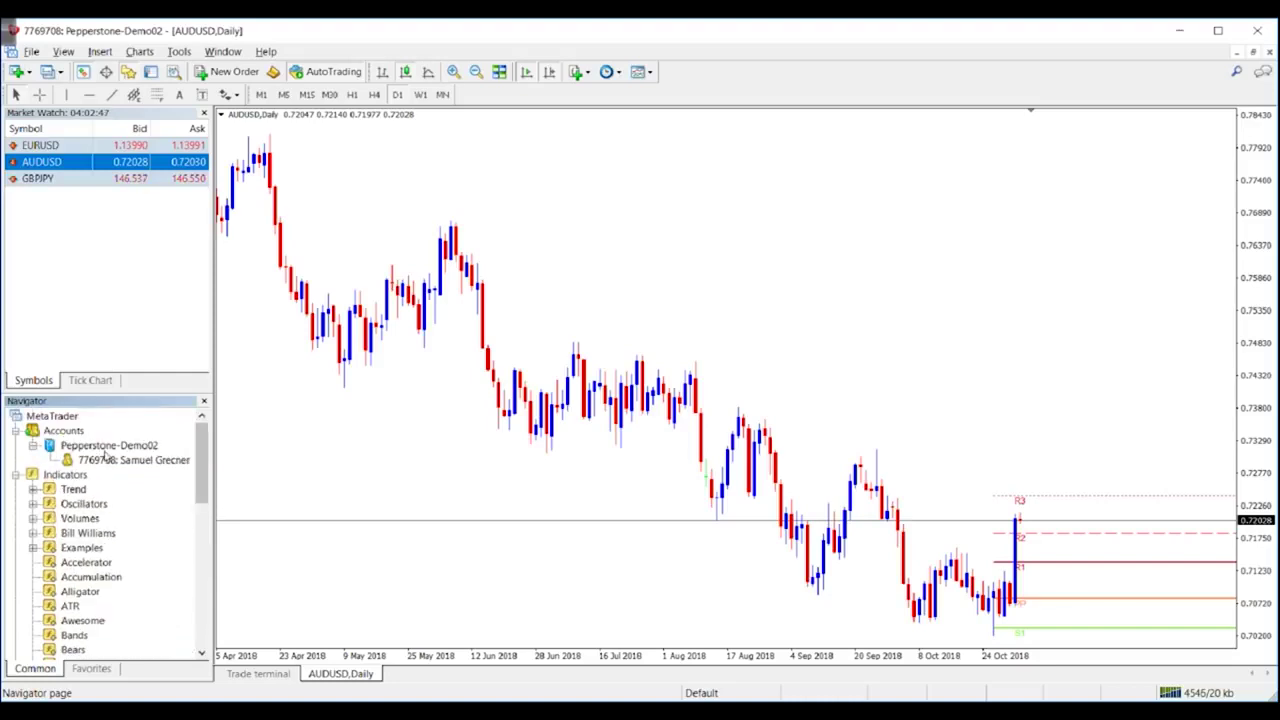
# Step: Collapse Indicators, expand Expert Advisors, and attach Pepperstone - Connect to the chart
pyautogui.doubleClick(65, 474)
pyautogui.click(62, 489)
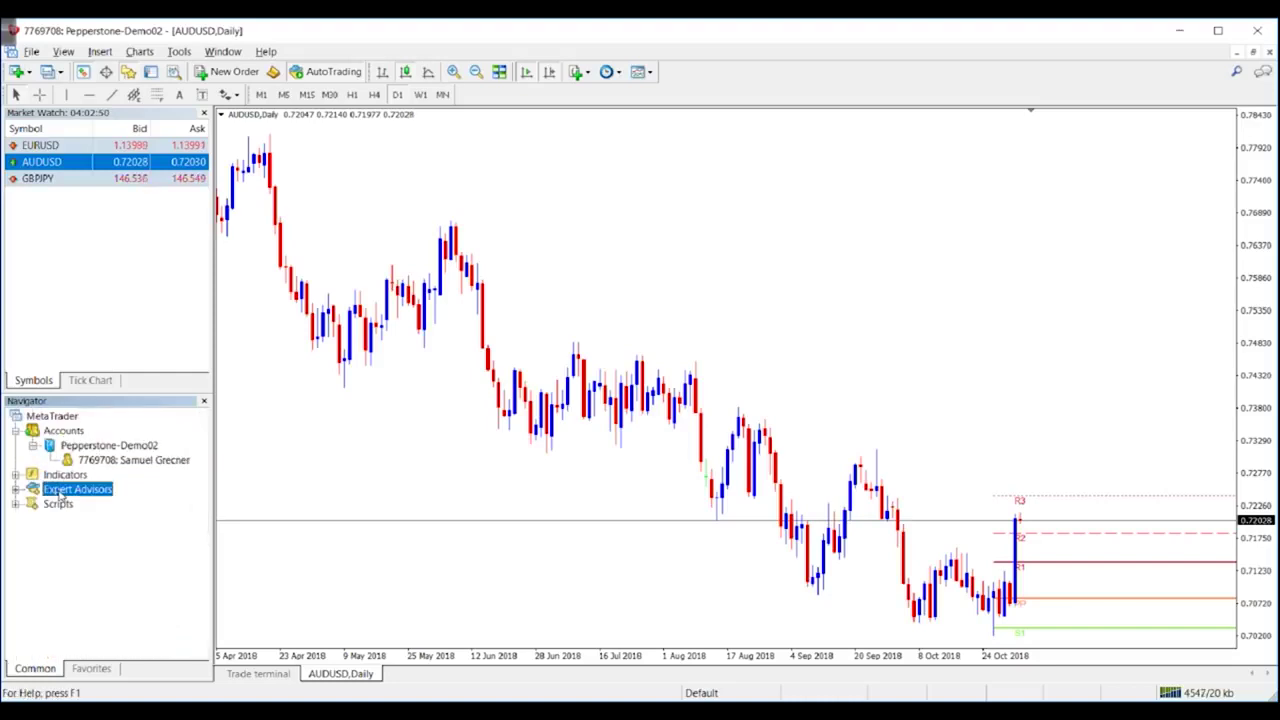
pyautogui.doubleClick(60, 489)
pyautogui.click(110, 490)
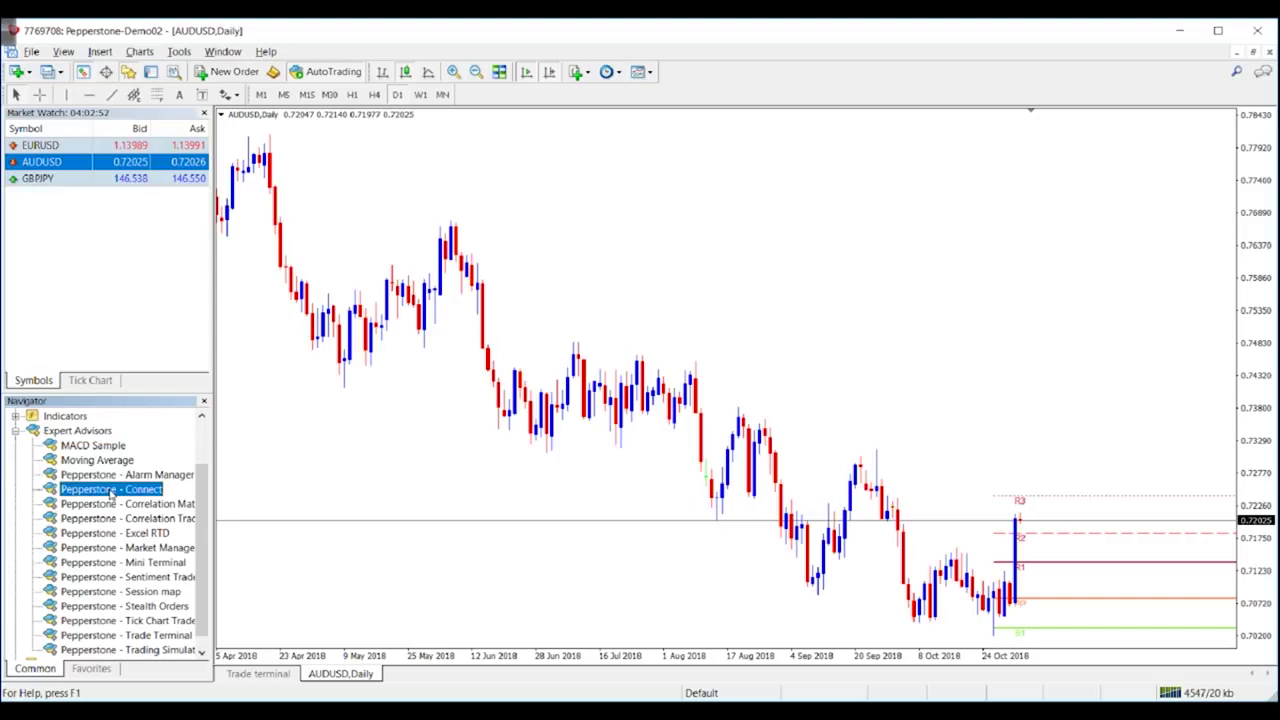
pyautogui.moveTo(110, 490); pyautogui.dragTo(352, 458)
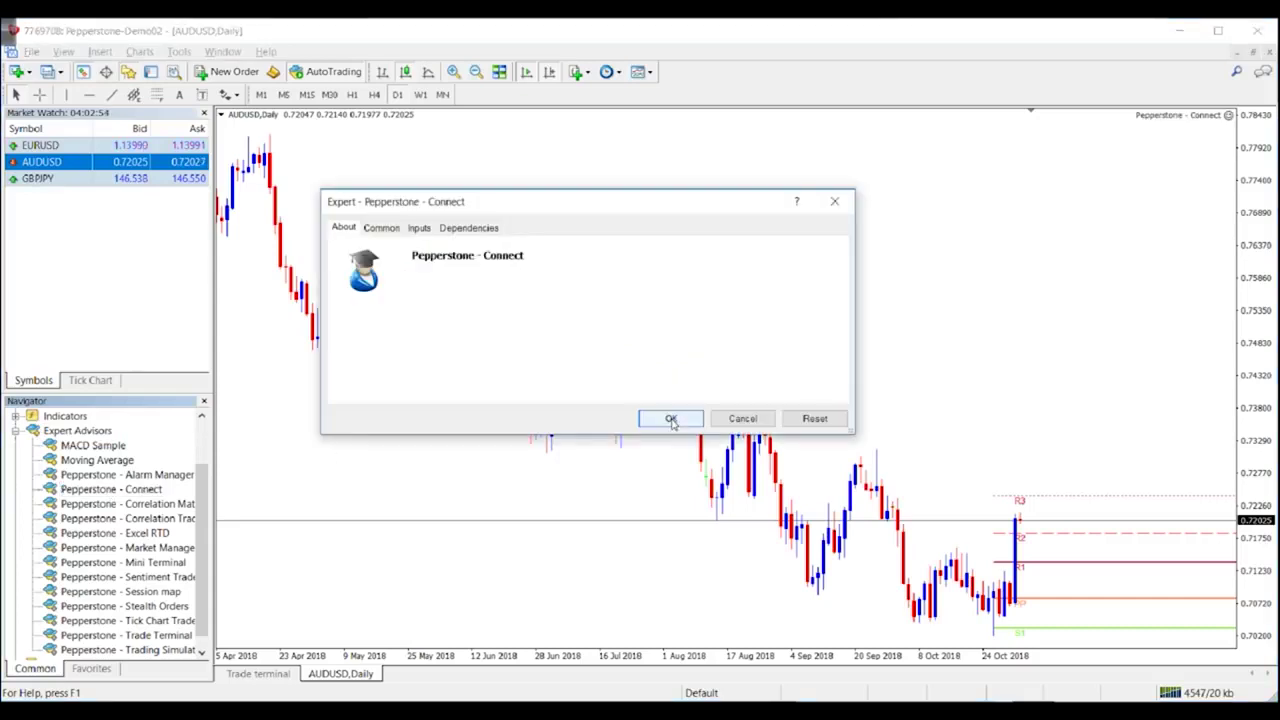
pyautogui.click(669, 416)
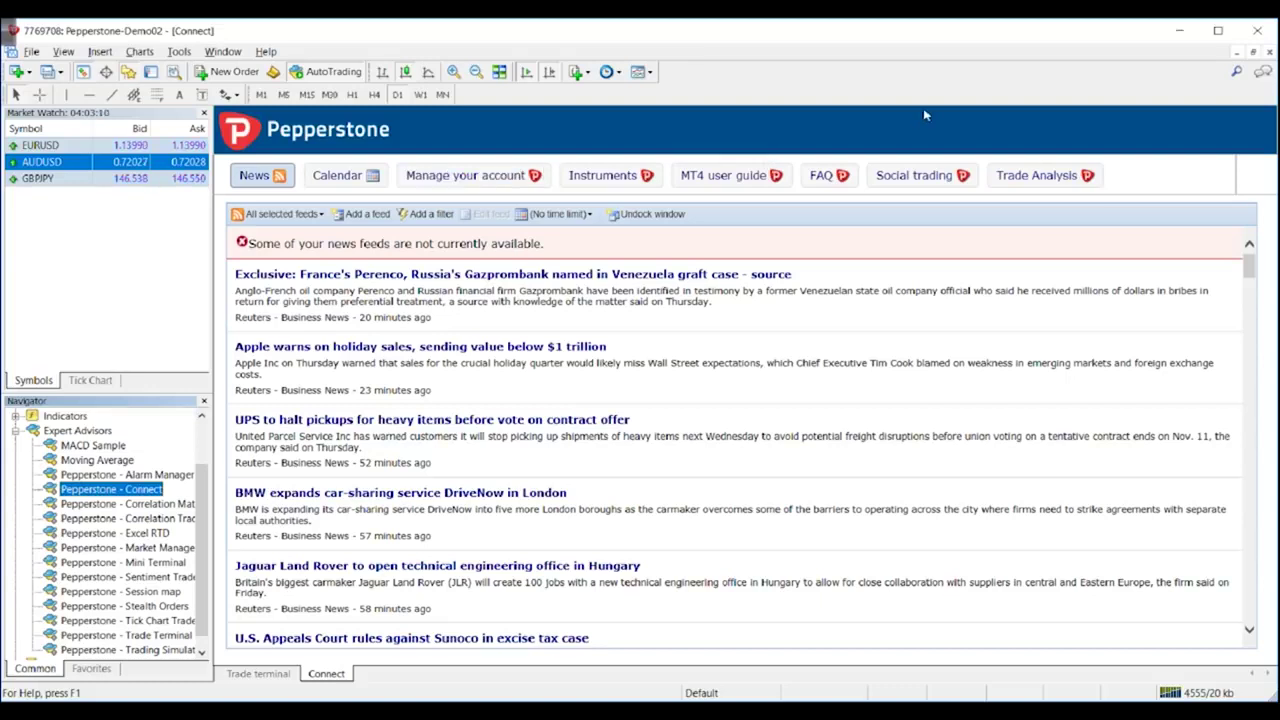
# Step: View Trade Analysis stats: 31.4% win rate, 1.02 profit factor, trades-per-symbol pie chart
pyautogui.click(1041, 184)
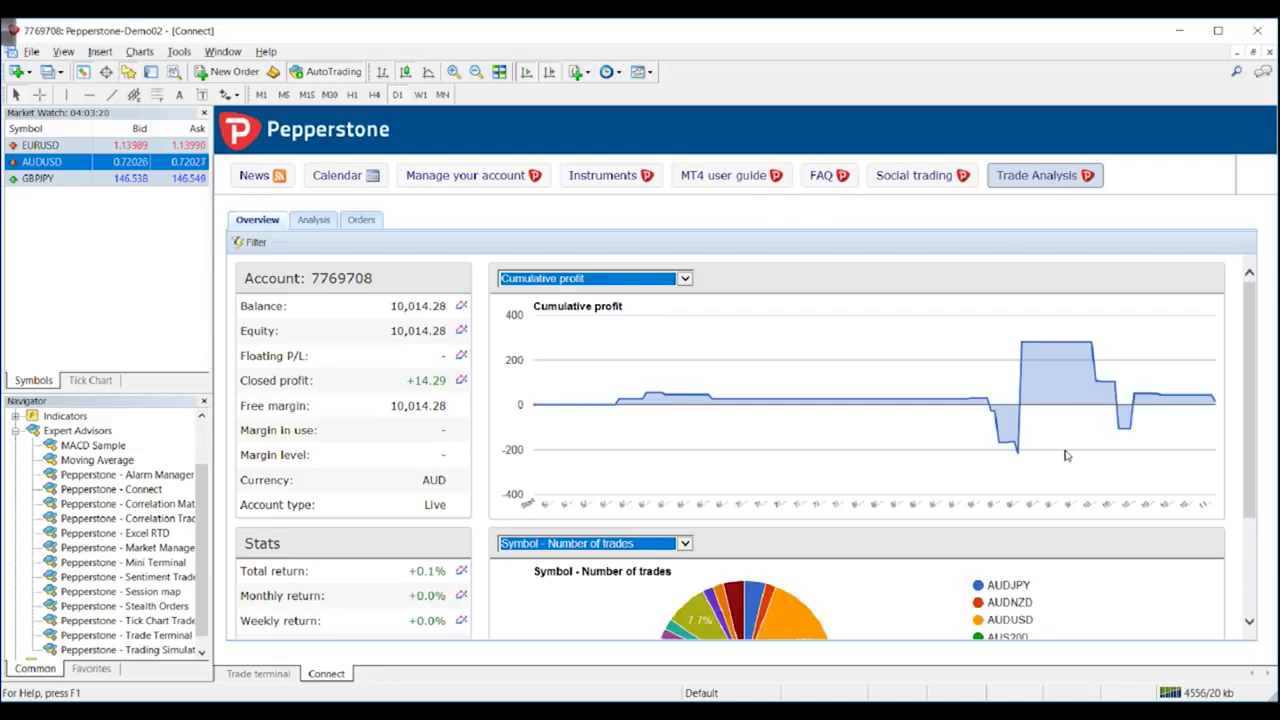
pyautogui.scroll(-3, 1066, 455)
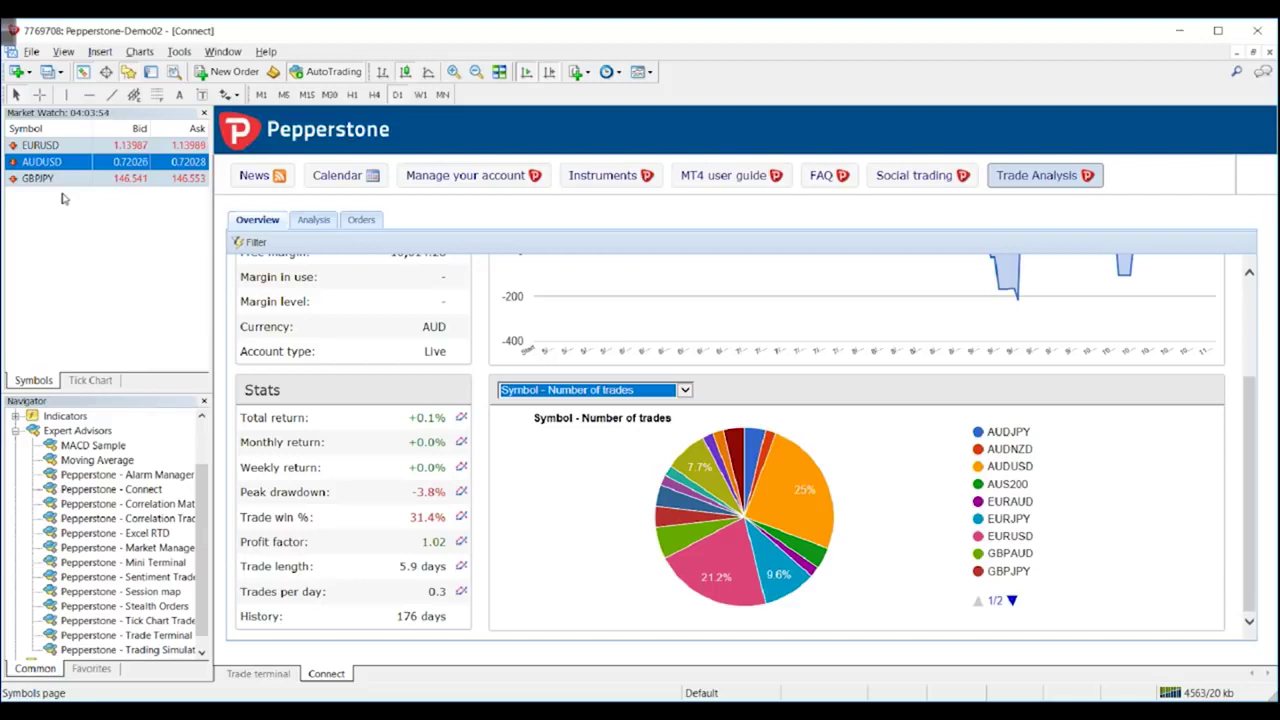
pyautogui.moveTo(50, 165)
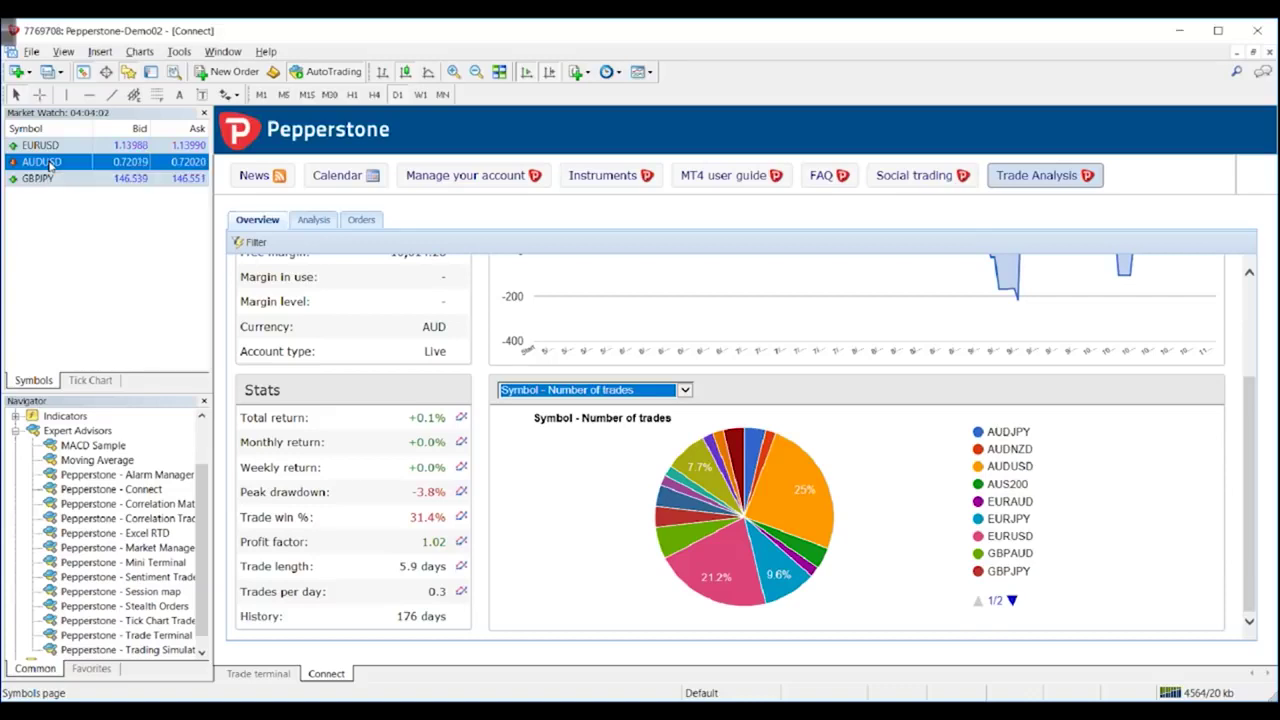
# Step: Open another AUDUSD chart window from Market Watch
pyautogui.rightClick(50, 165)
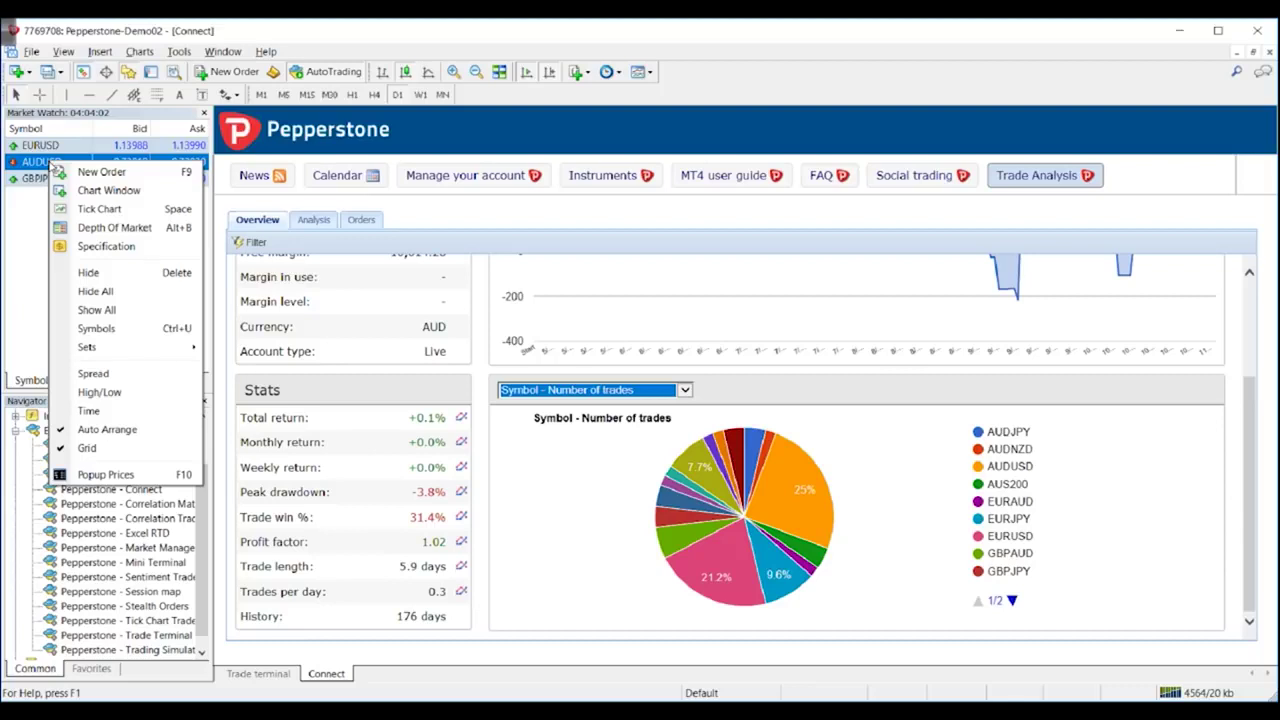
pyautogui.click(80, 193)
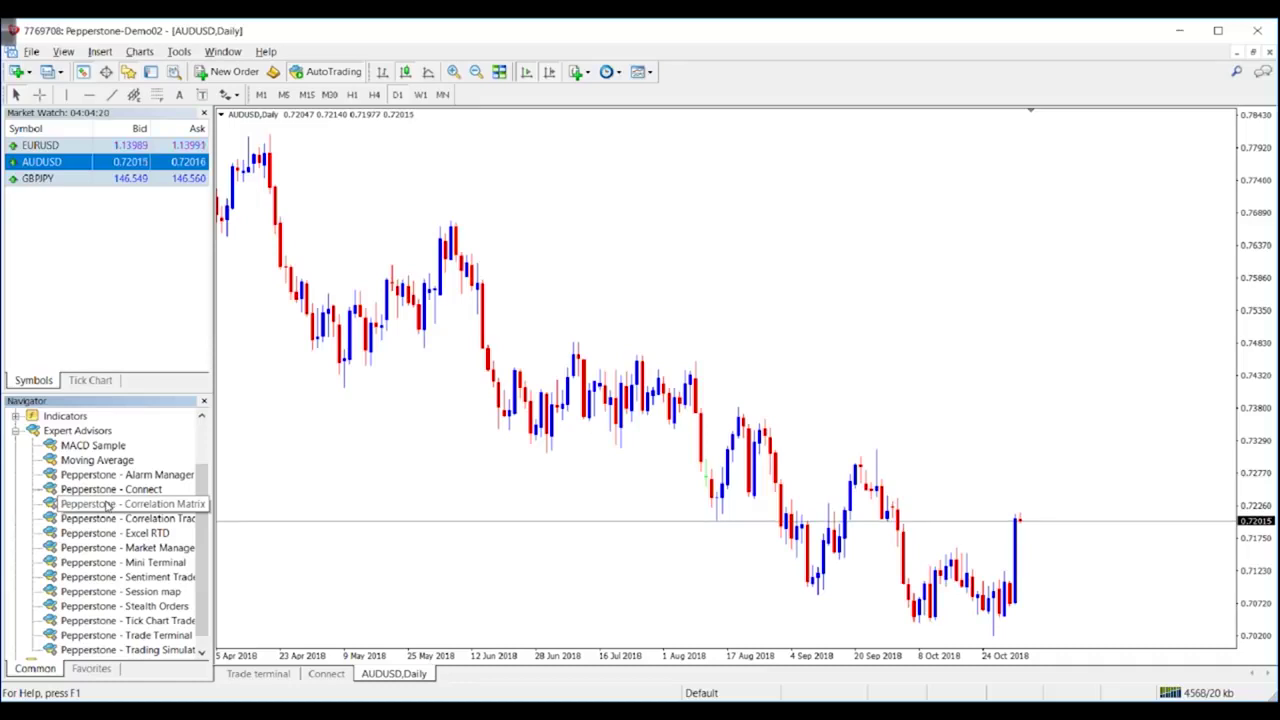
pyautogui.moveTo(107, 507); pyautogui.dragTo(348, 350)
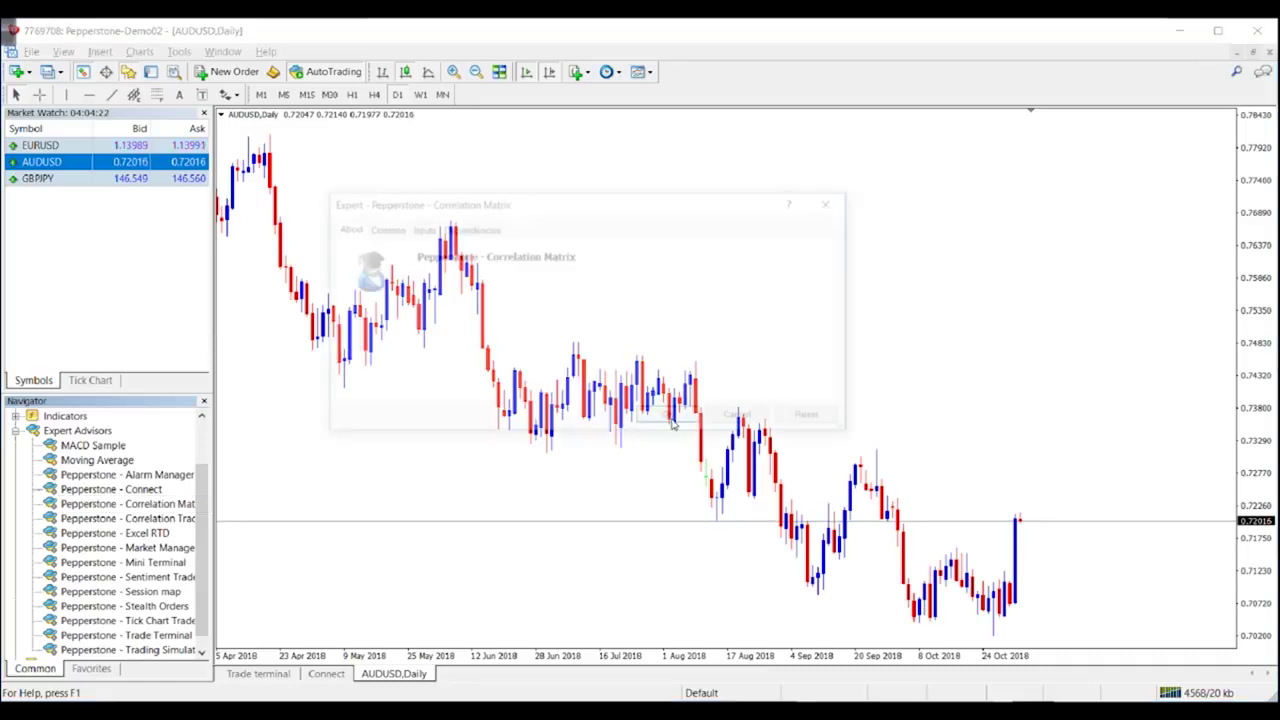
pyautogui.click(671, 420)
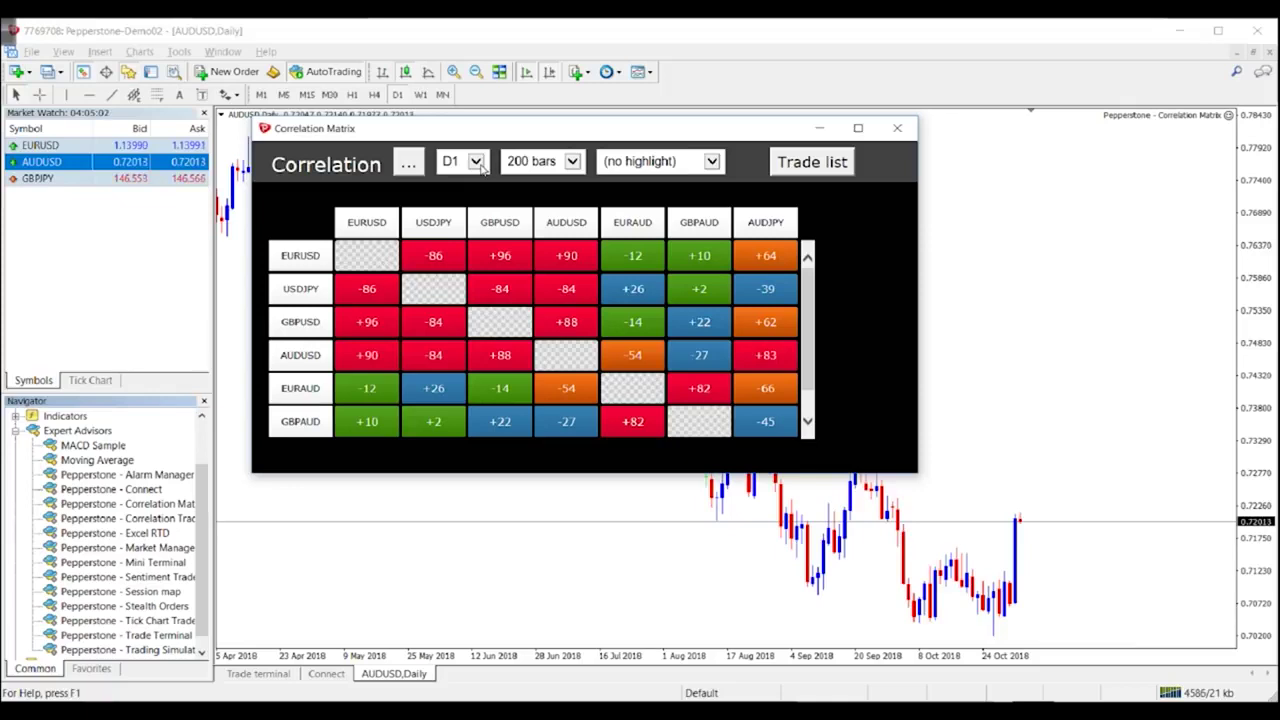
pyautogui.click(898, 130)
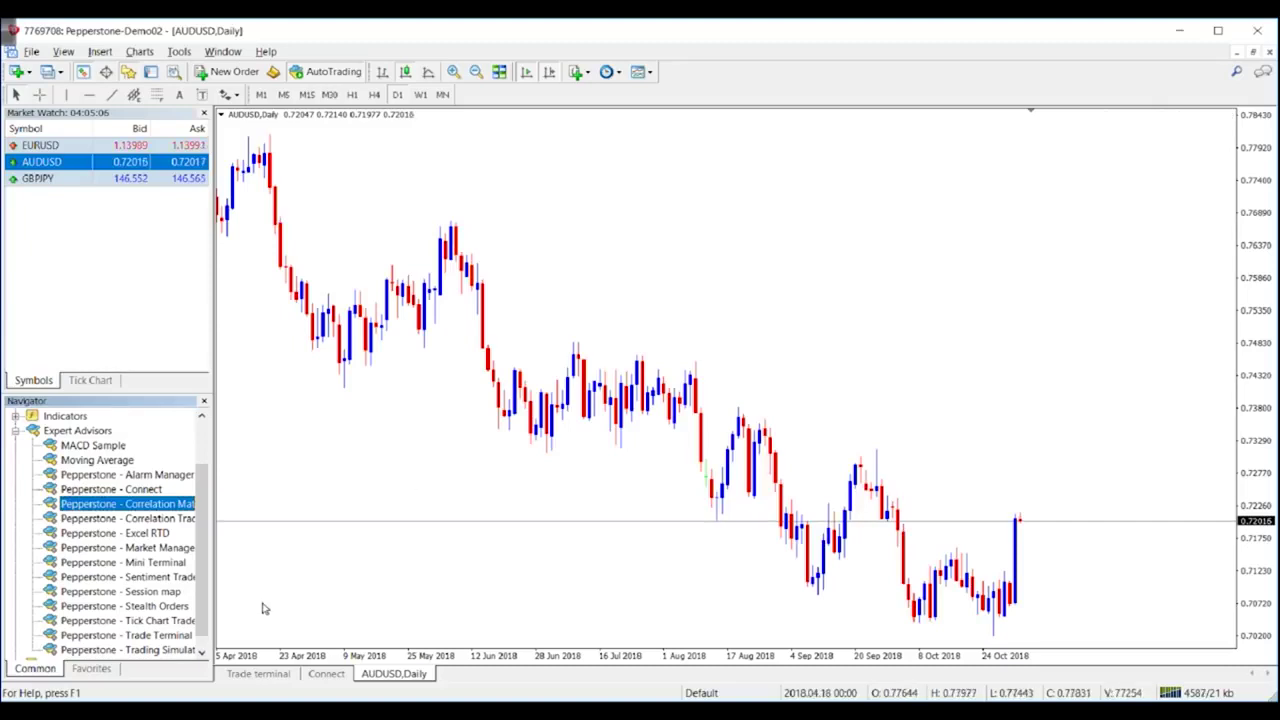
# Step: Close the Trade terminal and the Connect chart windows
pyautogui.rightClick(258, 676)
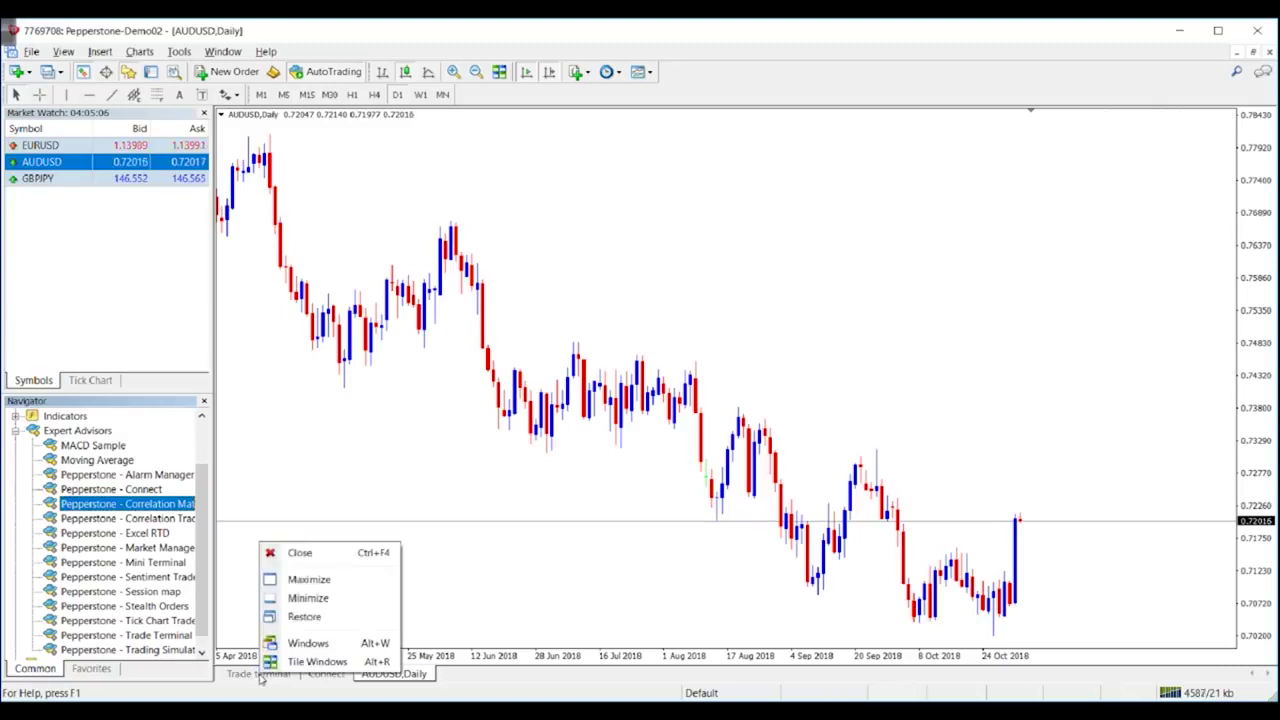
pyautogui.click(304, 553)
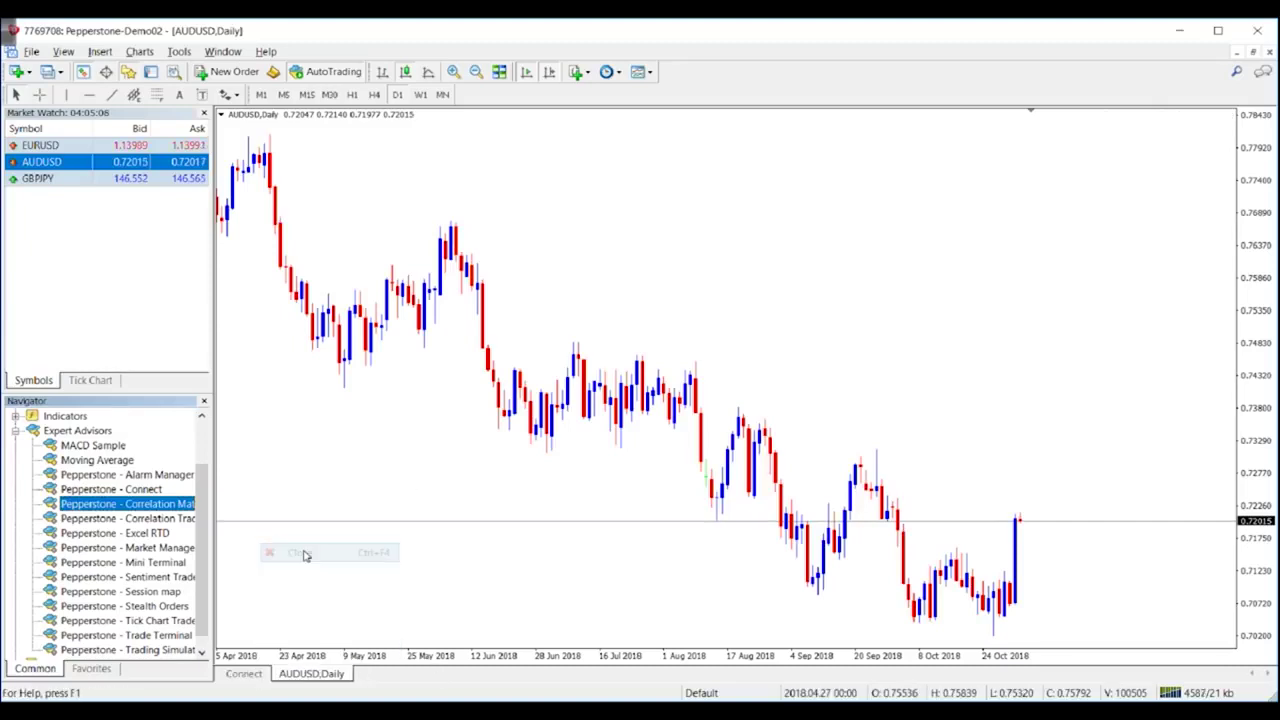
pyautogui.rightClick(242, 675)
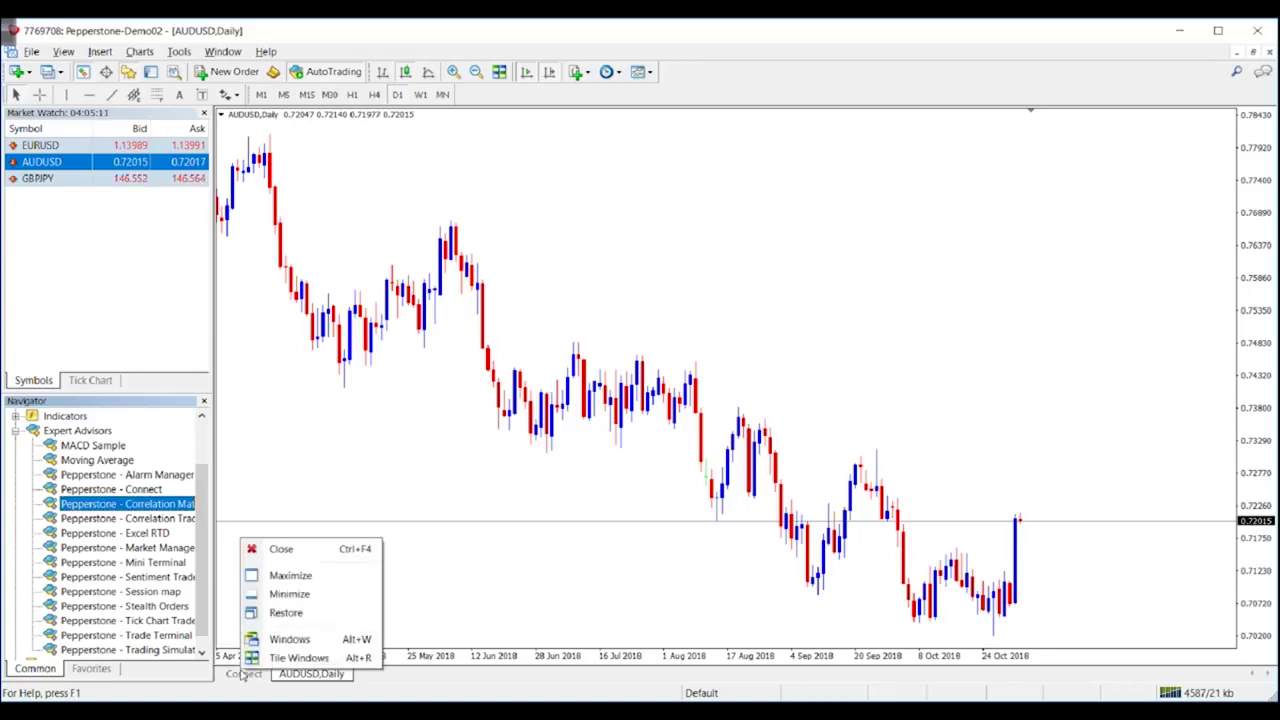
pyautogui.click(280, 549)
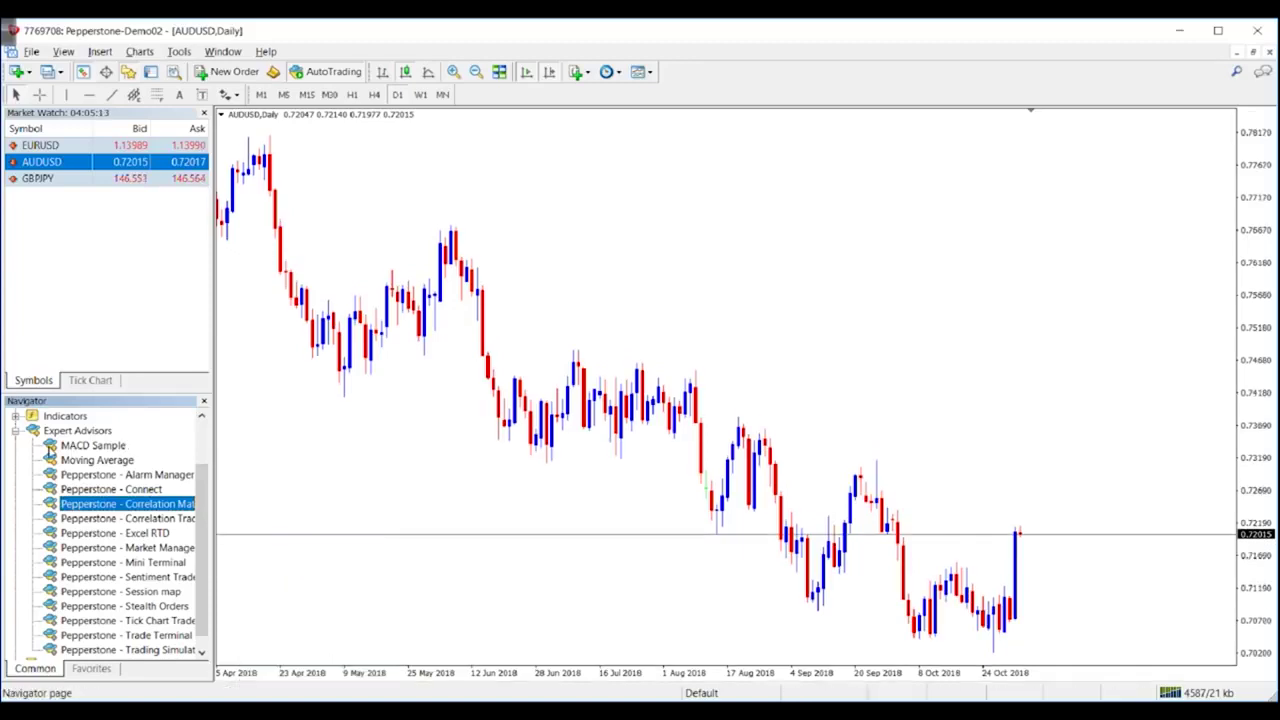
pyautogui.click(16, 431)
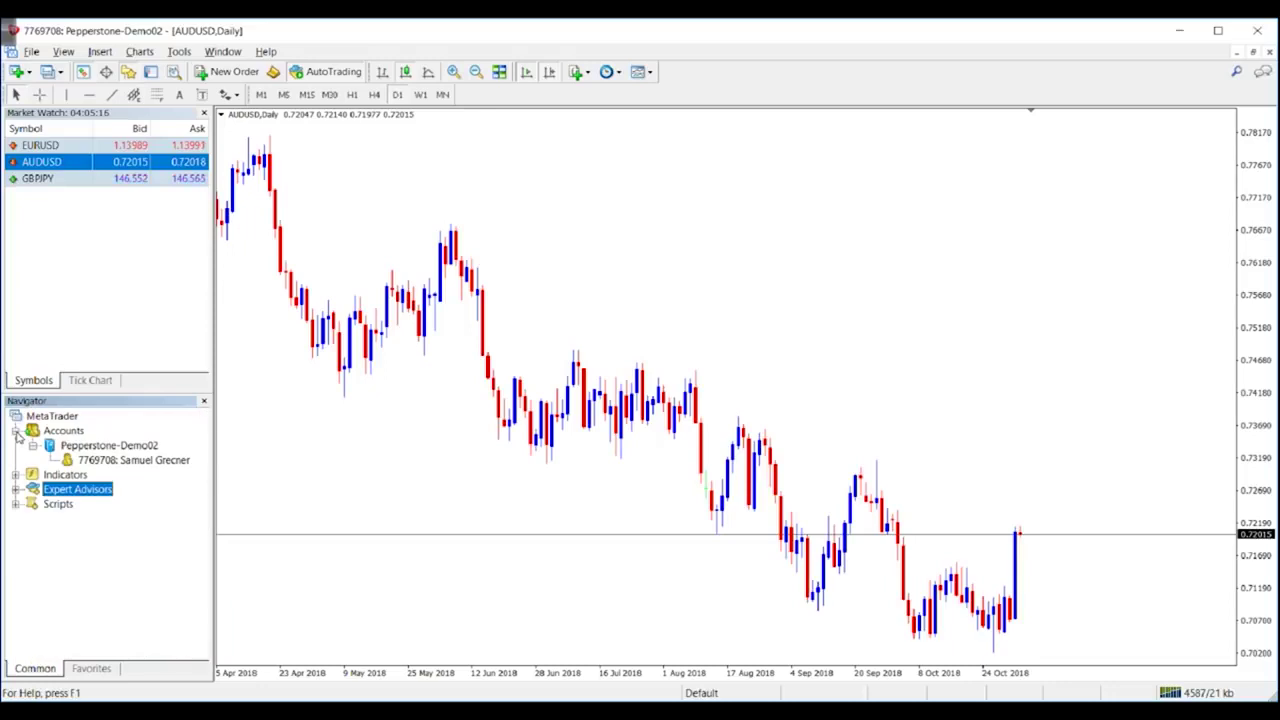
# Step: Open a second AUDUSD chart, switch the first to M30, and tile both windows
pyautogui.rightClick(54, 164)
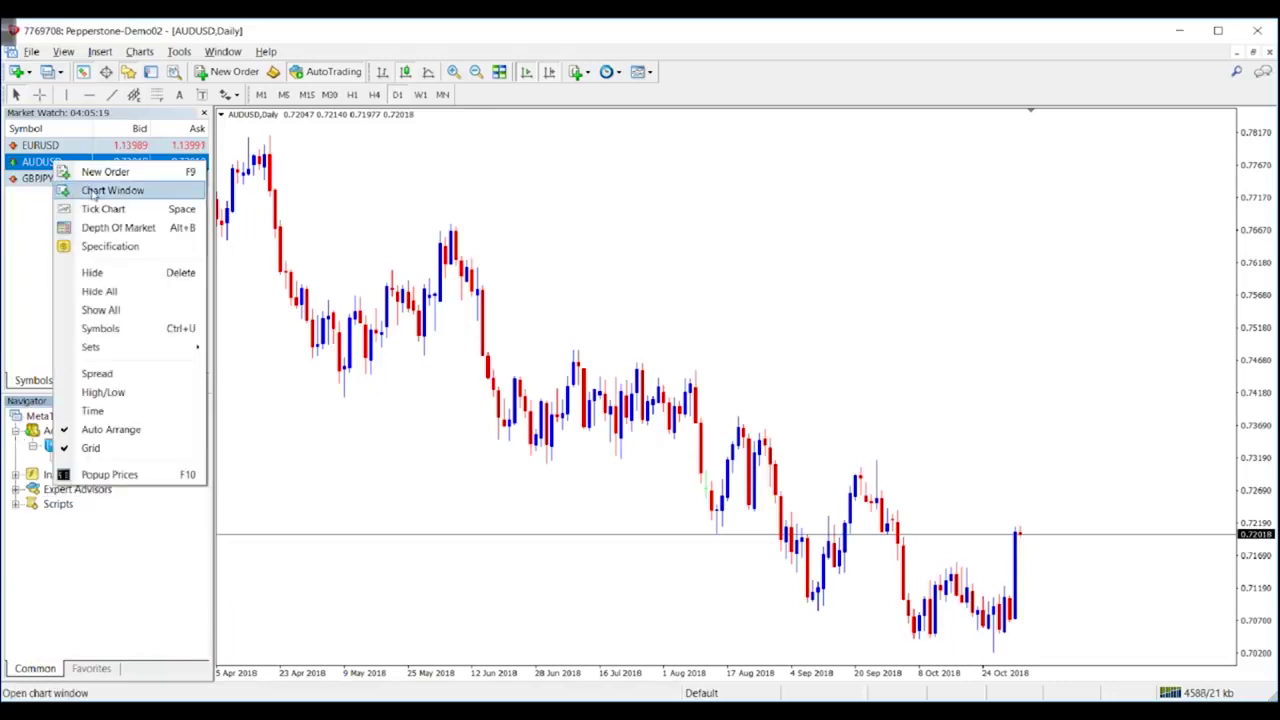
pyautogui.click(90, 190)
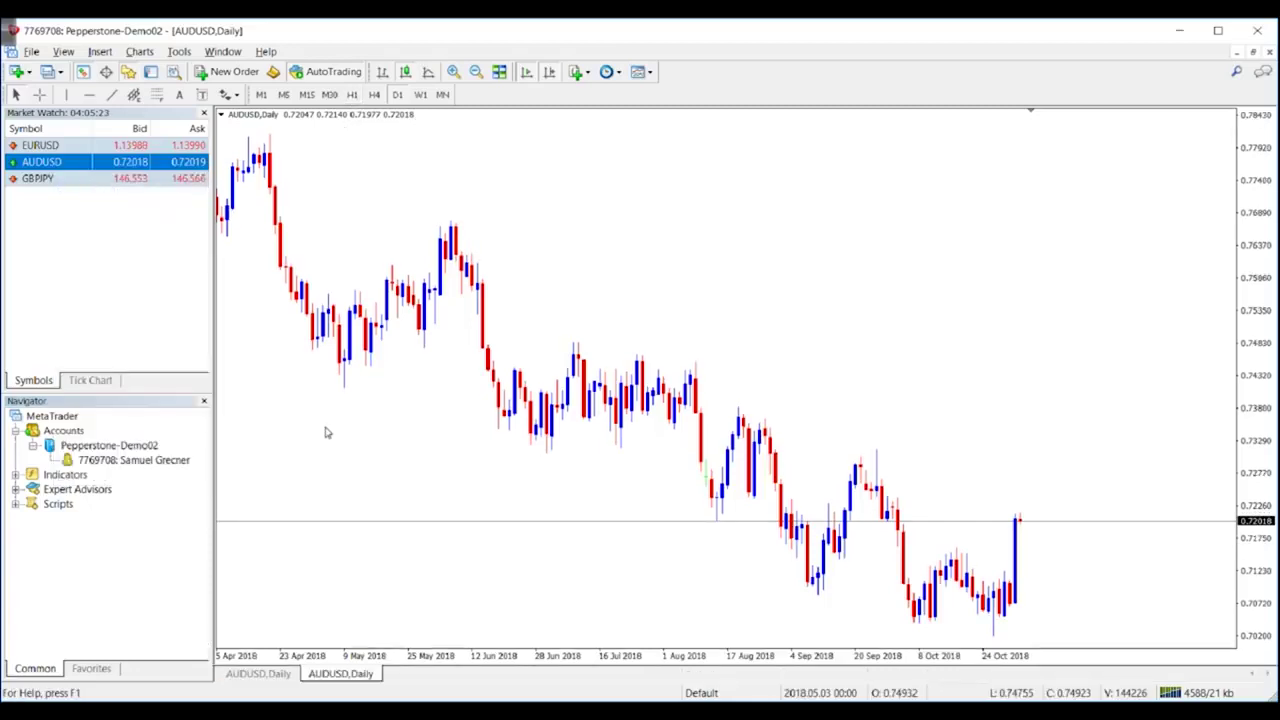
pyautogui.click(258, 673)
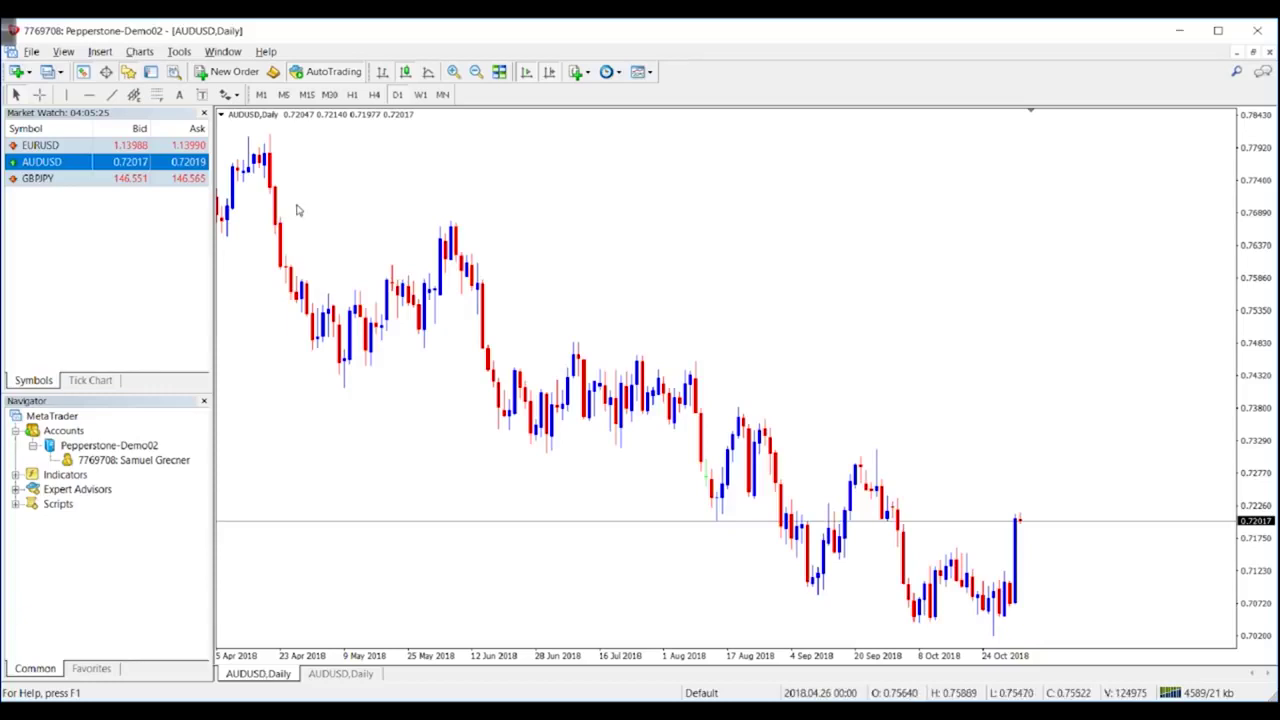
pyautogui.click(329, 94)
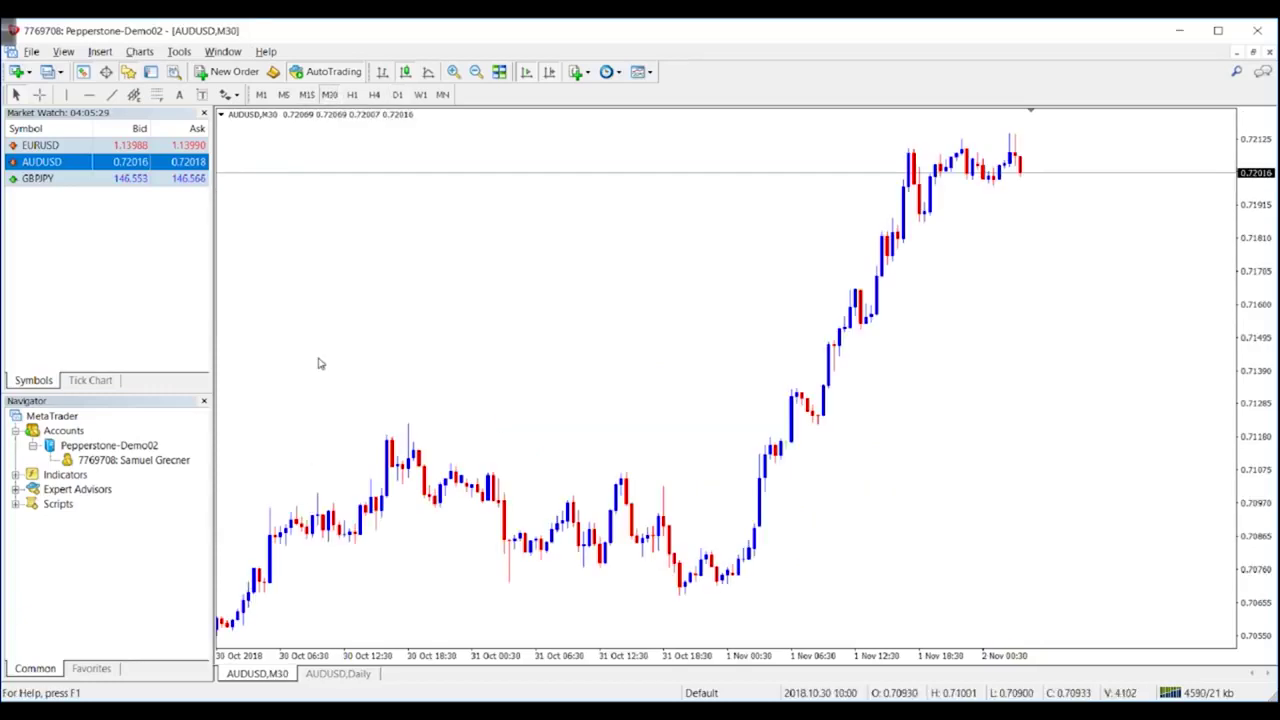
pyautogui.click(499, 71)
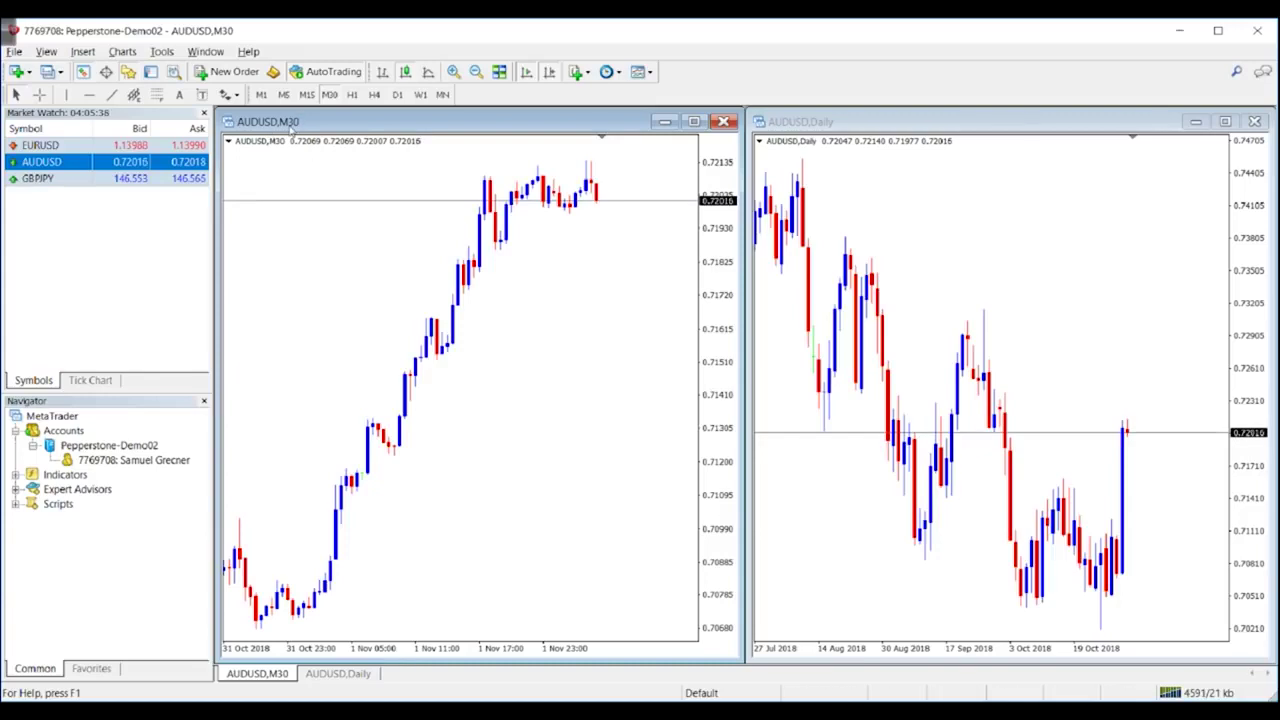
# Step: Add the Pepperstone Chart Group indicator to both the M30 and Daily AUDUSD charts
pyautogui.click(858, 153)
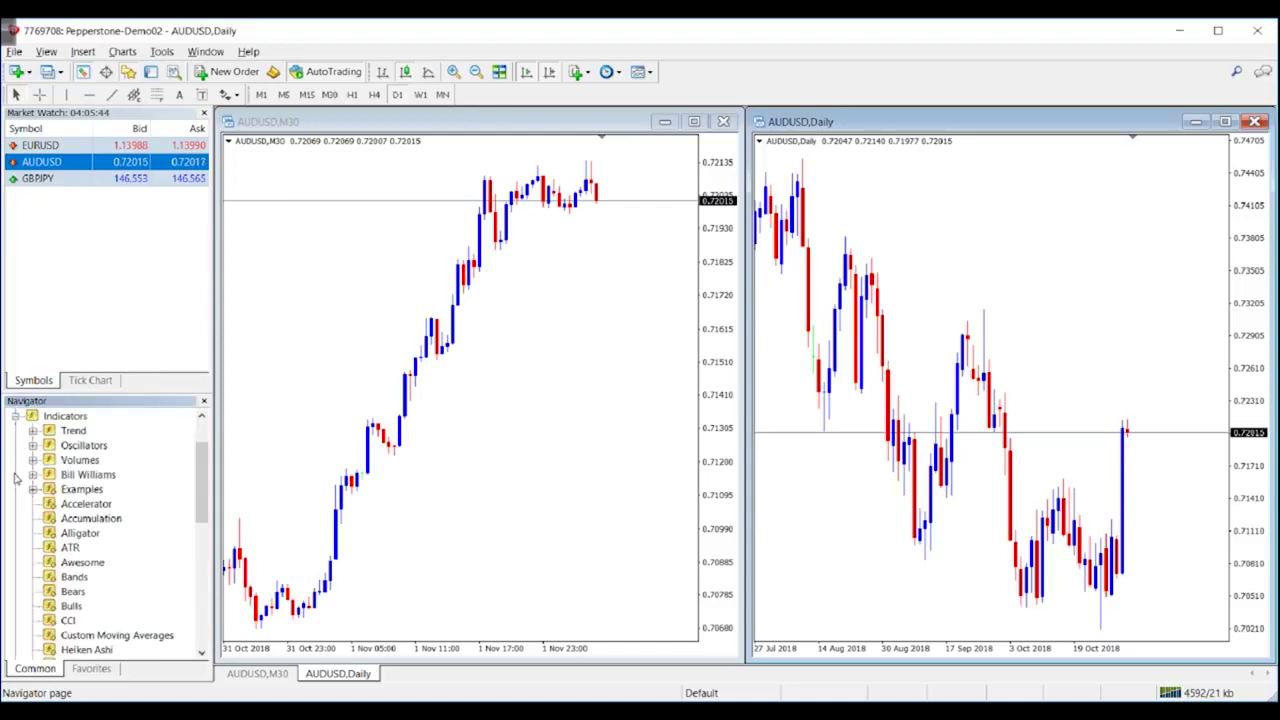
pyautogui.click(15, 475)
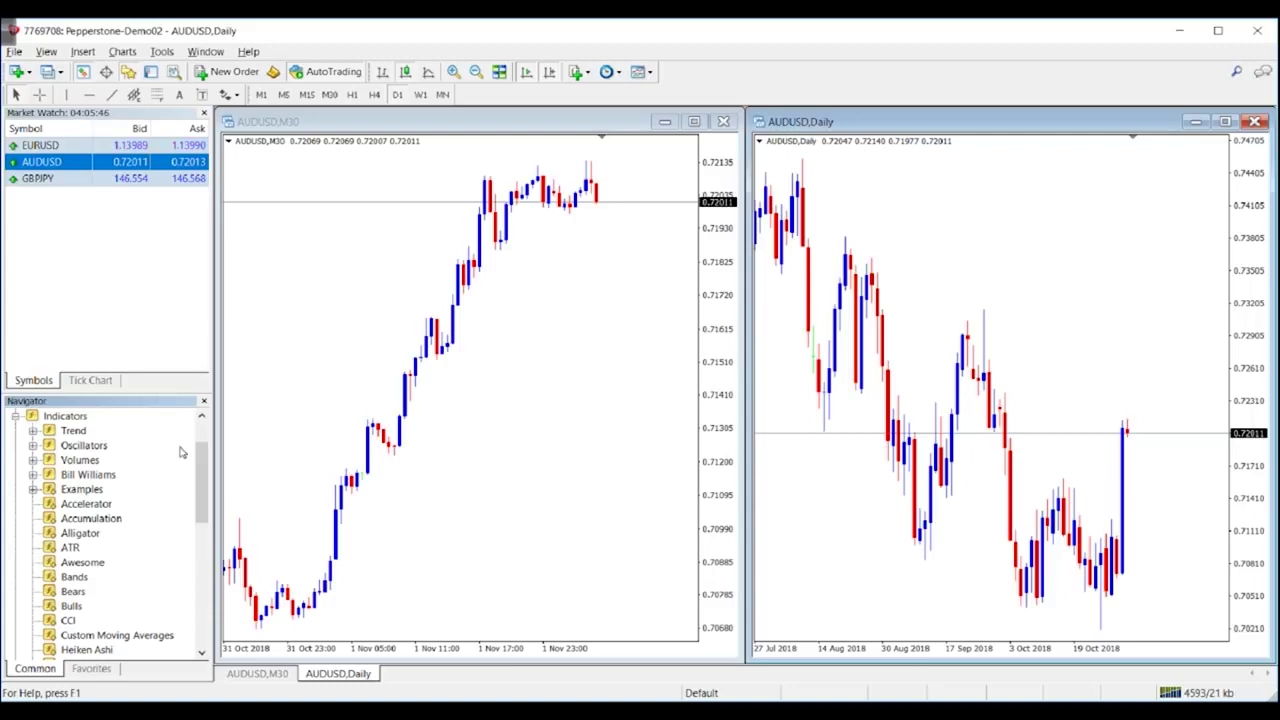
pyautogui.moveTo(201, 462); pyautogui.dragTo(201, 539)
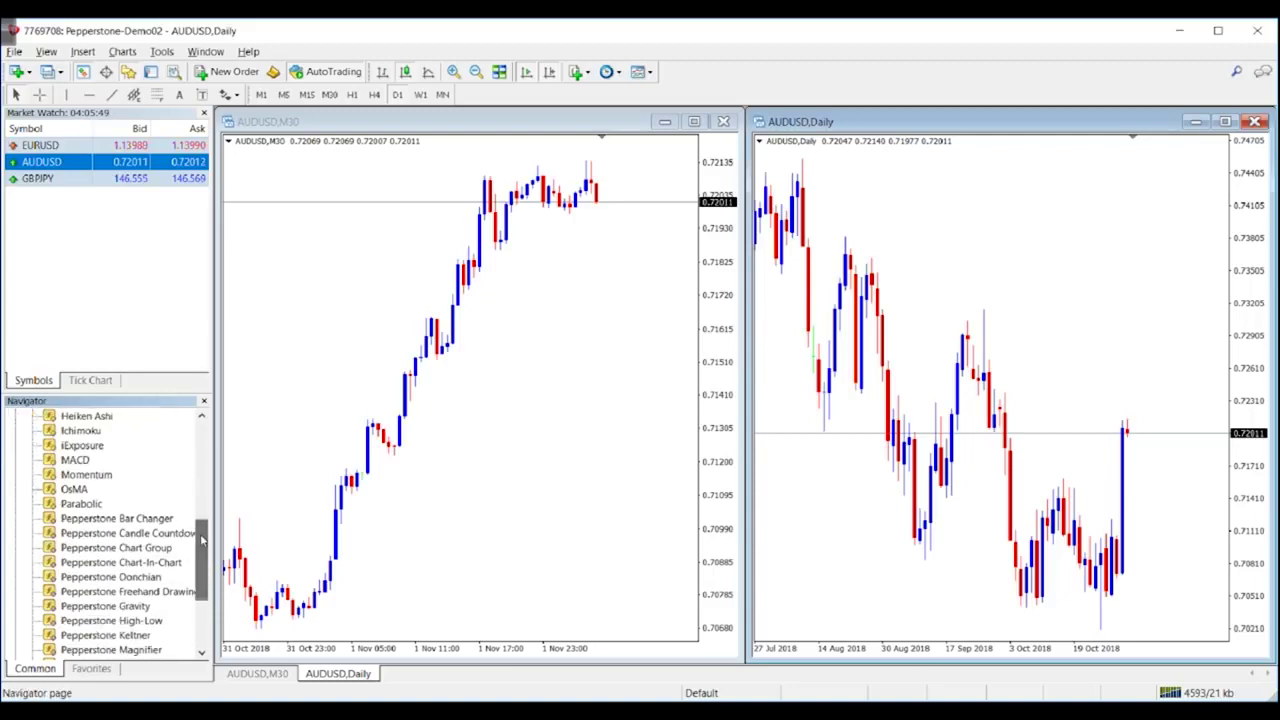
pyautogui.click(125, 549)
pyautogui.moveTo(125, 552); pyautogui.dragTo(491, 466)
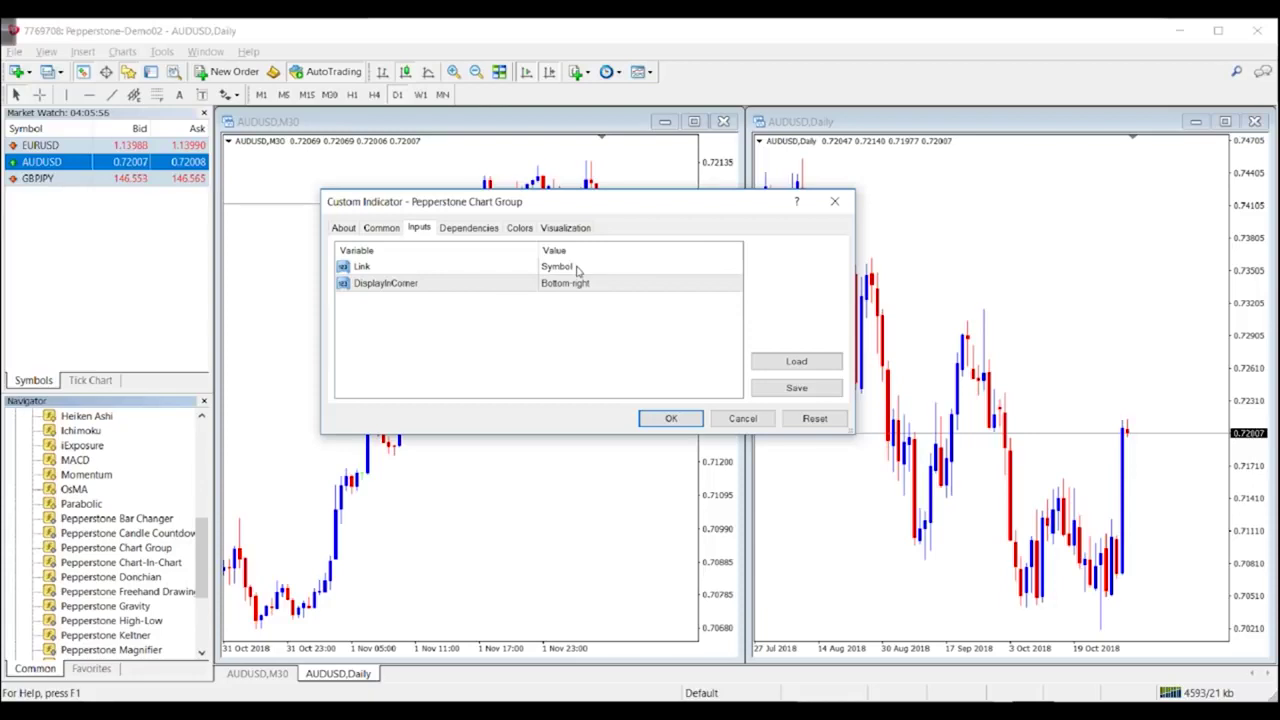
pyautogui.click(656, 418)
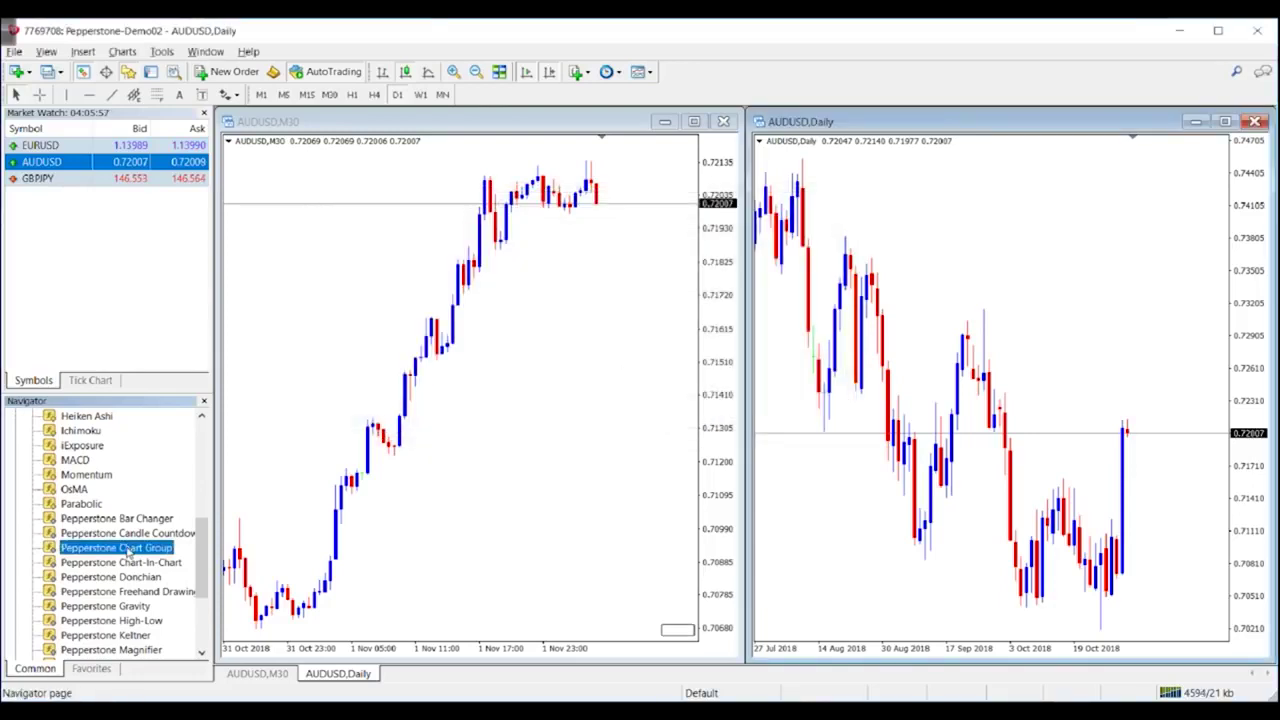
pyautogui.moveTo(773, 418); pyautogui.dragTo(1050, 288)
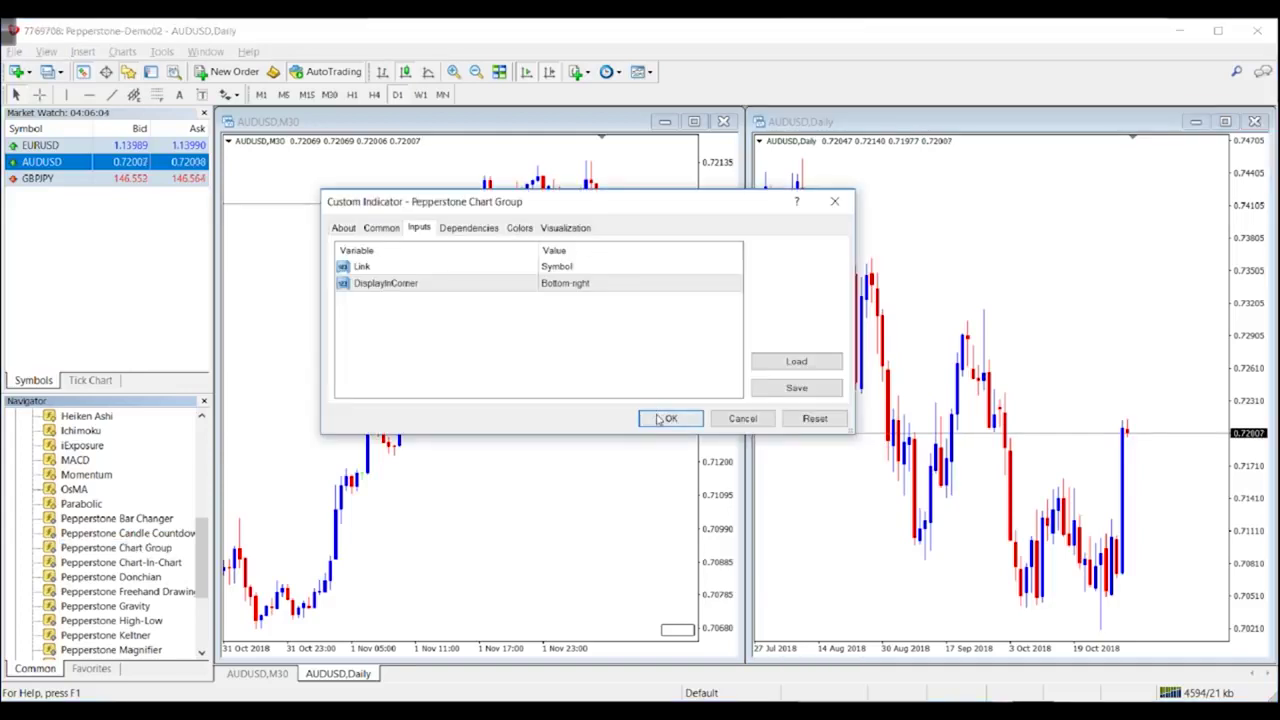
pyautogui.click(666, 418)
pyautogui.click(676, 636)
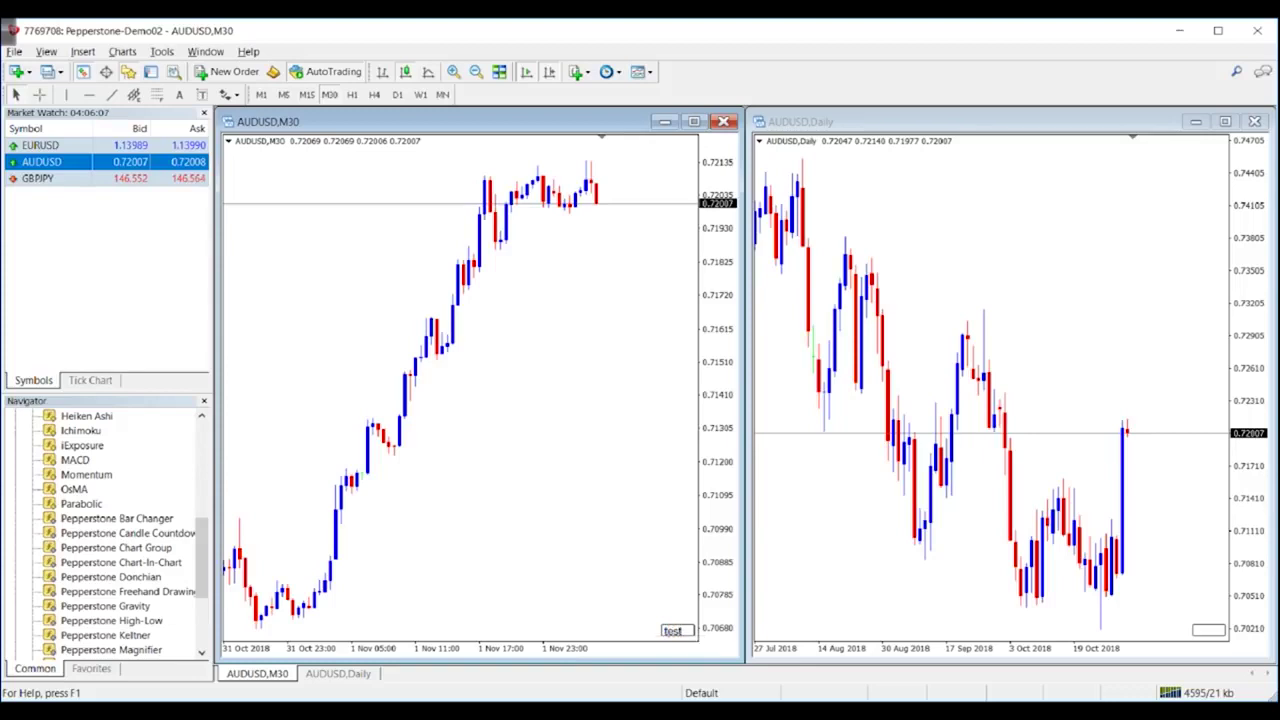
# Step: Name the Daily chart's group 'test', then load GBPJPY into the linked M30 chart
pyautogui.click(1210, 631)
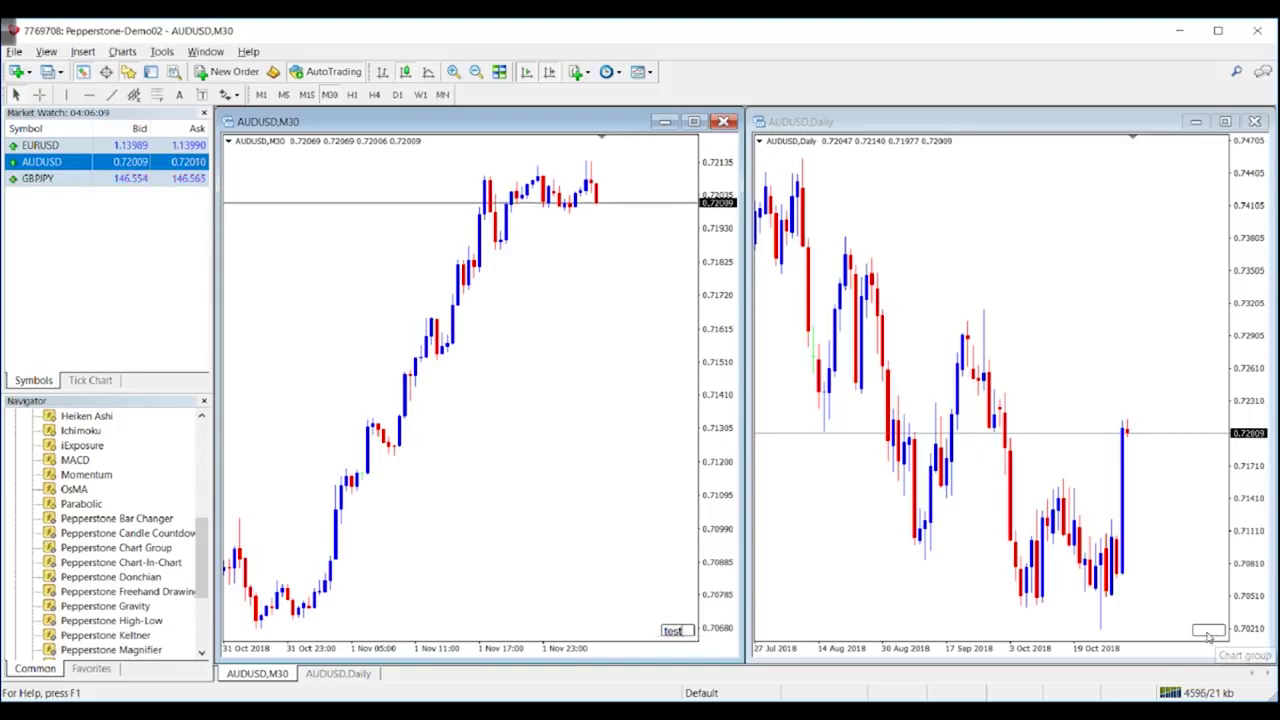
pyautogui.write('test')
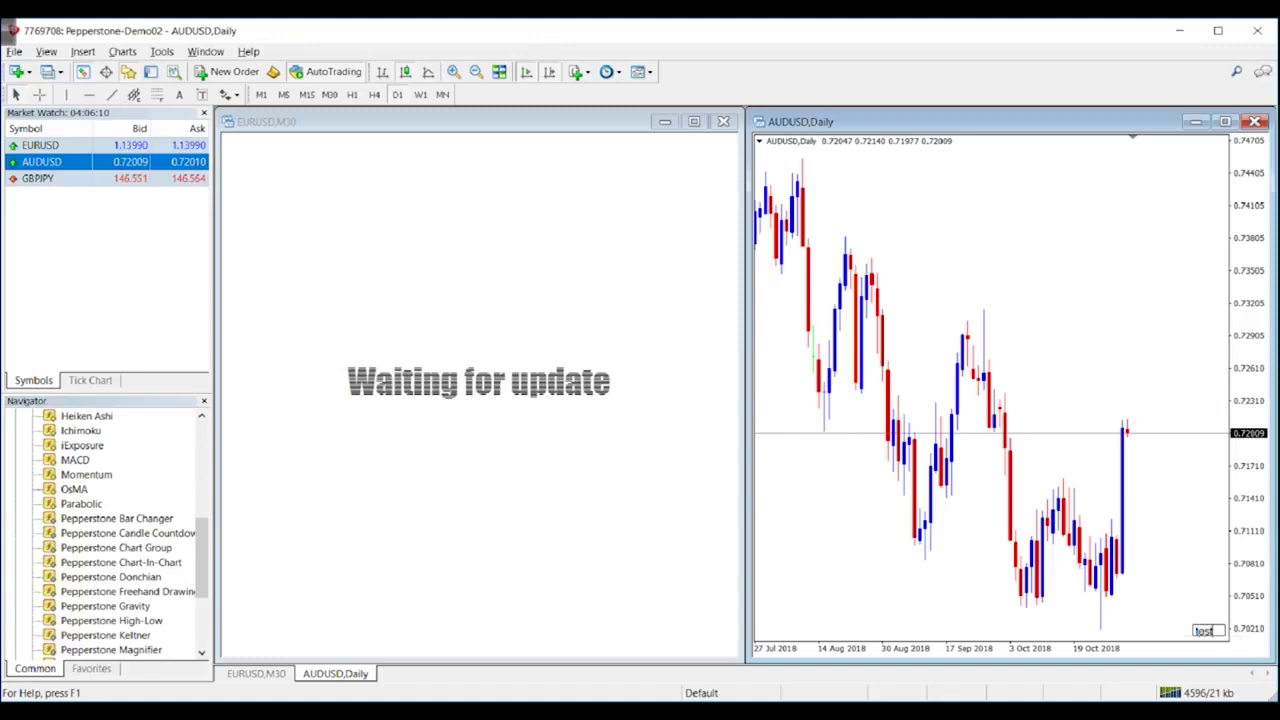
pyautogui.press('Return')
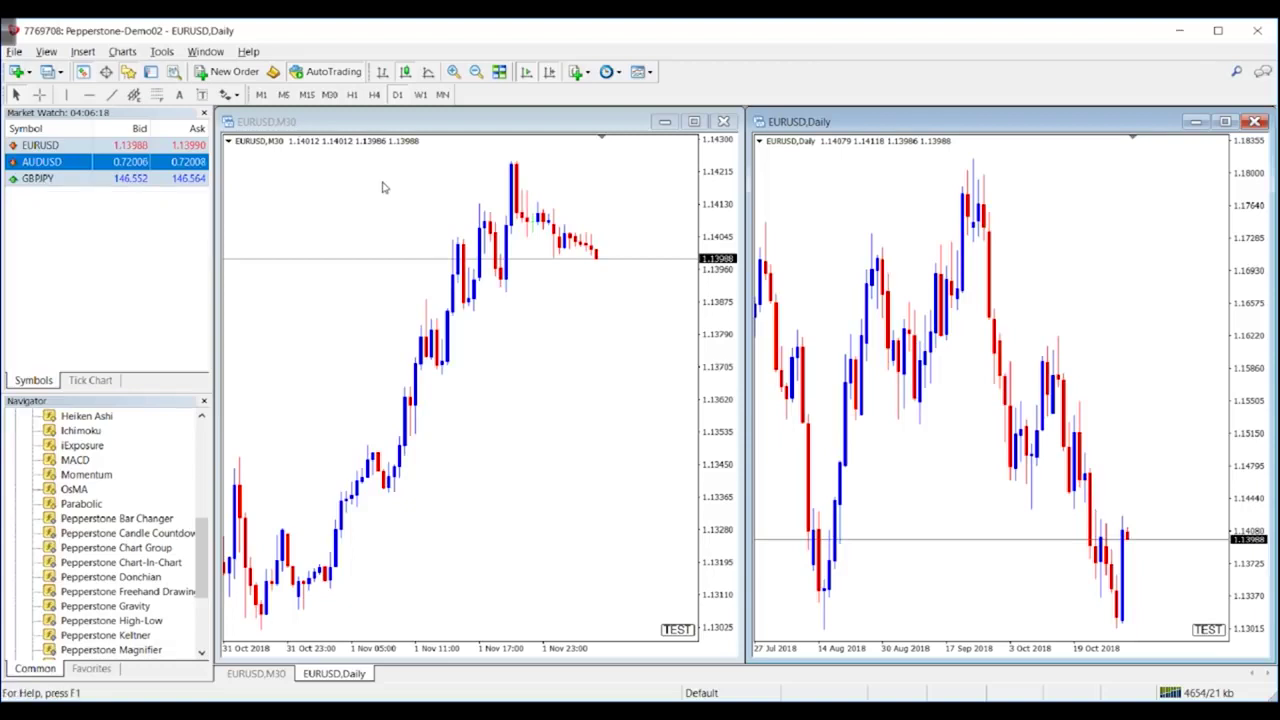
pyautogui.click(50, 182)
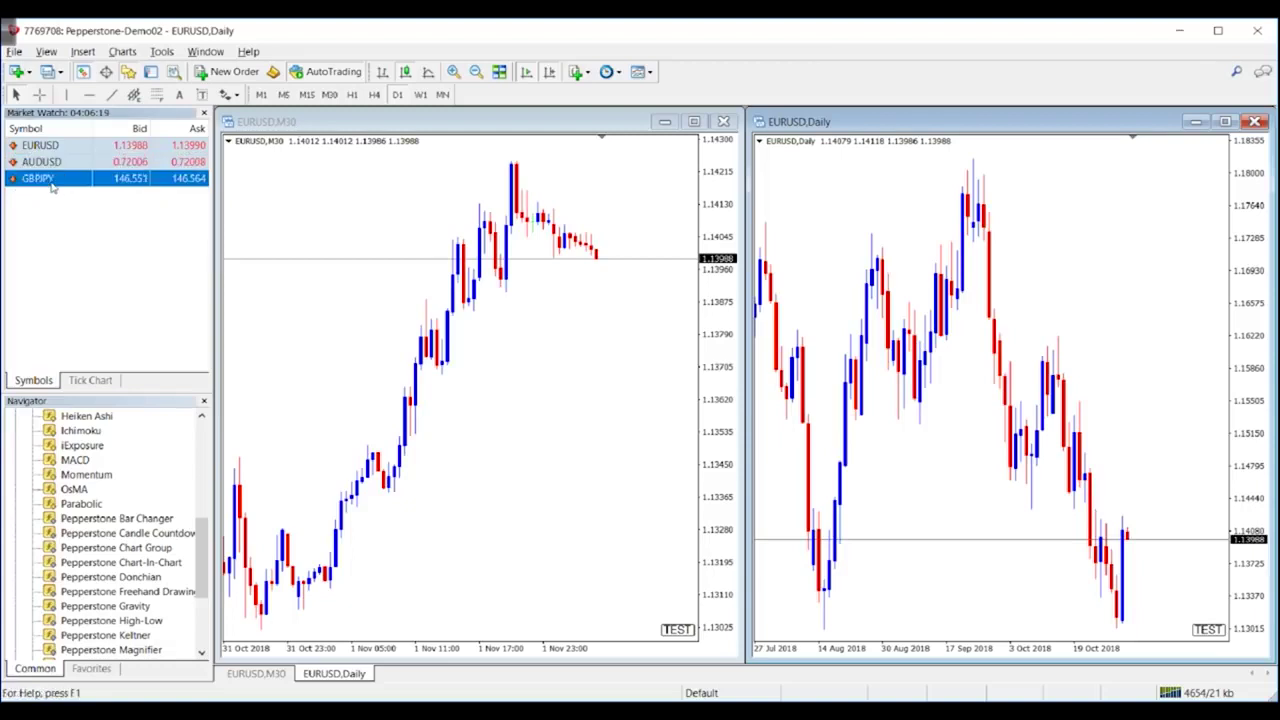
pyautogui.moveTo(50, 187); pyautogui.dragTo(367, 211)
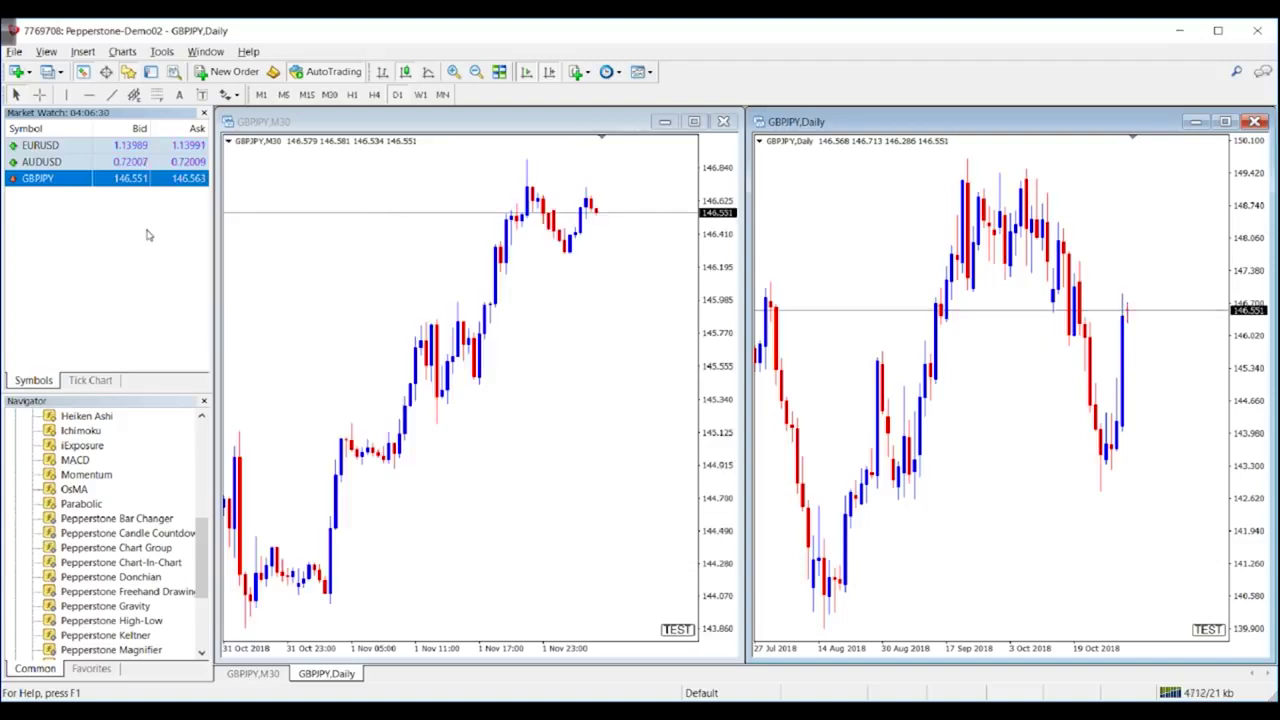
# Step: Use Show All in Market Watch to list every symbol, including USDJPY, GBPUSD and XAUUSD
pyautogui.rightClick(93, 233)
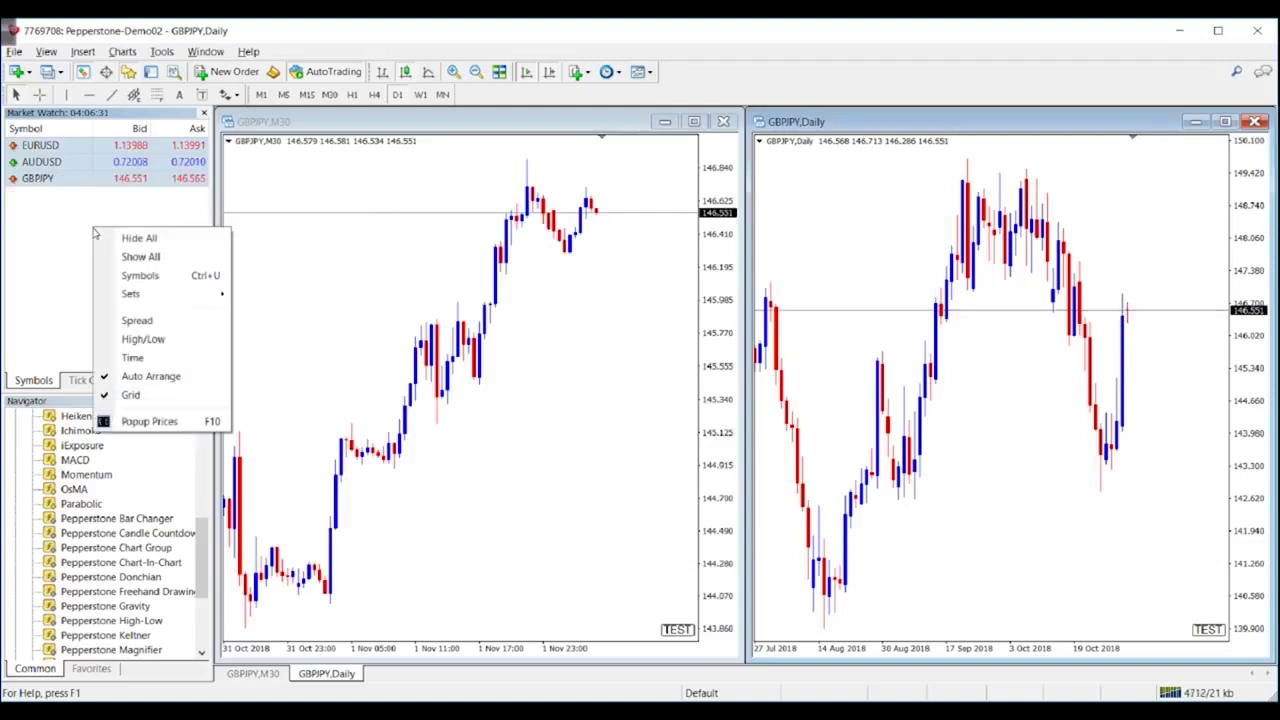
pyautogui.click(154, 259)
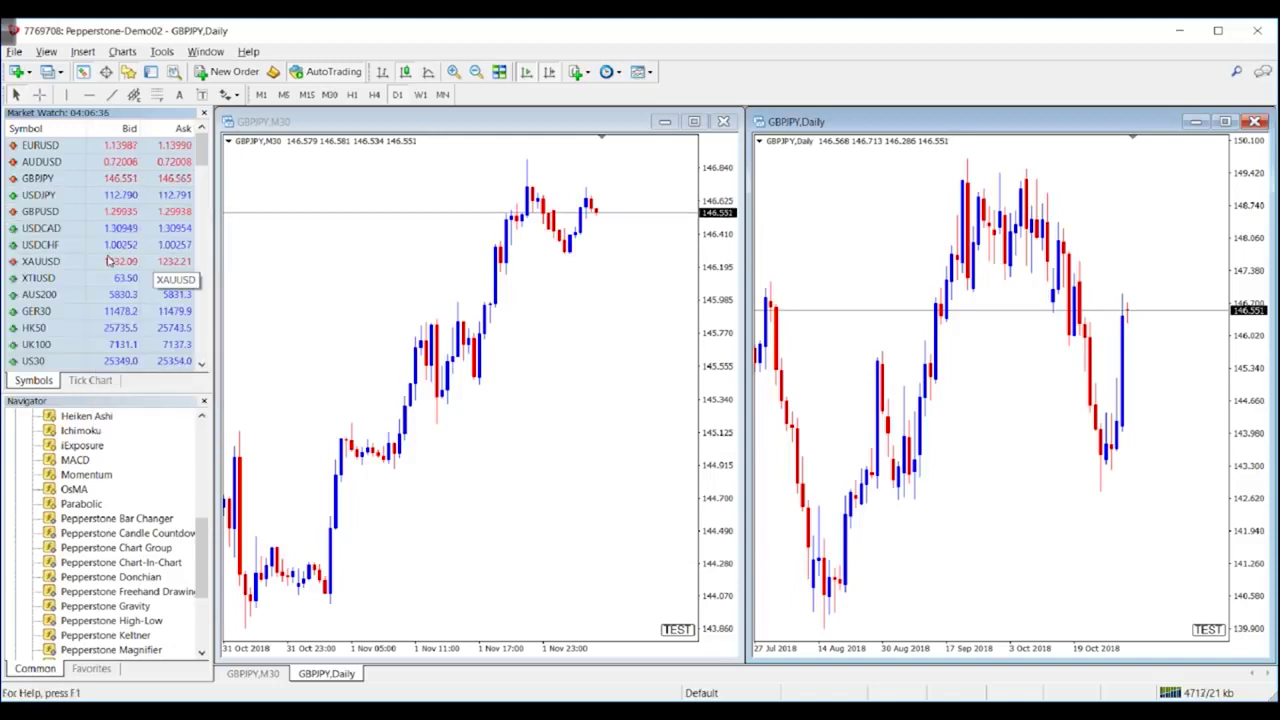